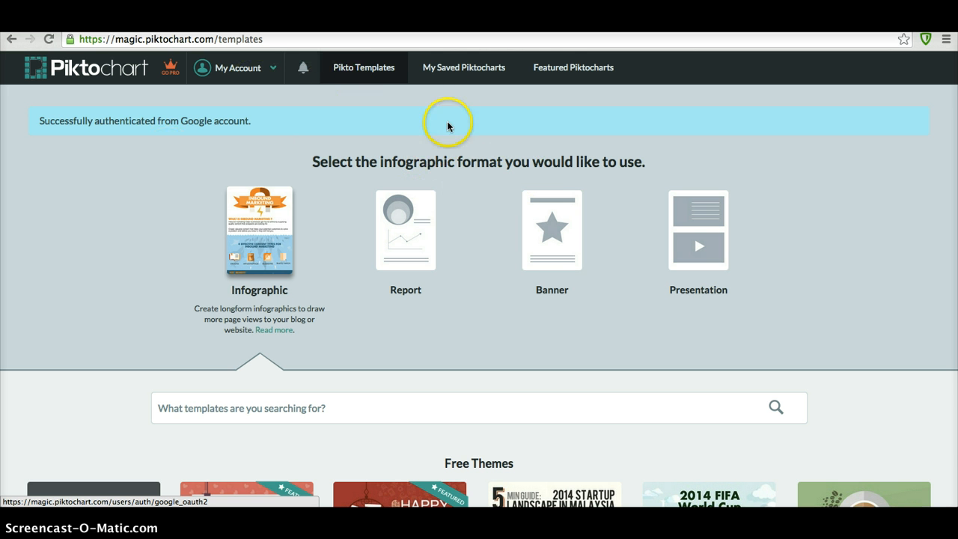
- Scroll down through the Free Themes and Pro Themes template galleries
{"action": "scroll", "coordinate": [389, 152], "scroll_direction": "down", "scroll_amount": 5}
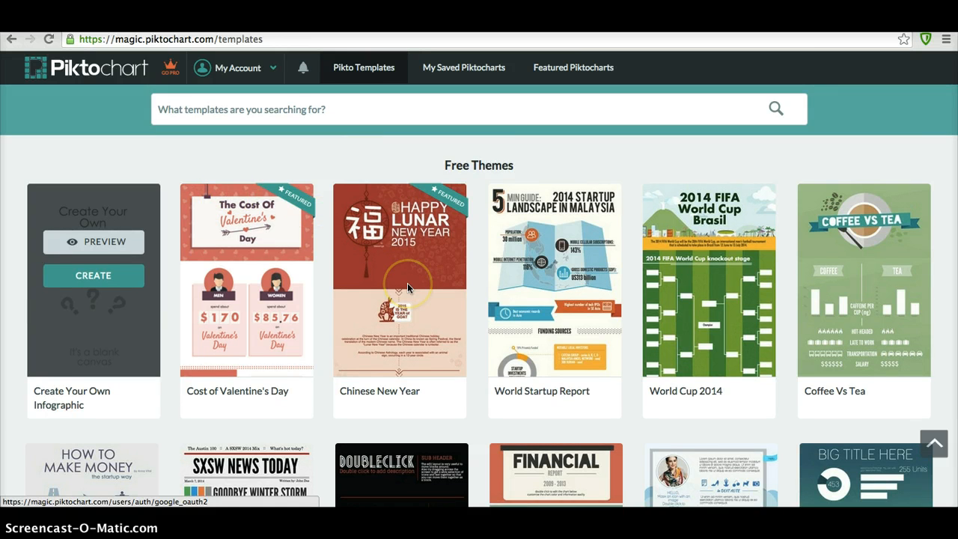
{"action": "scroll", "coordinate": [407, 286], "scroll_direction": "down", "scroll_amount": 2}
{"action": "scroll", "coordinate": [407, 285], "scroll_direction": "down", "scroll_amount": 3}
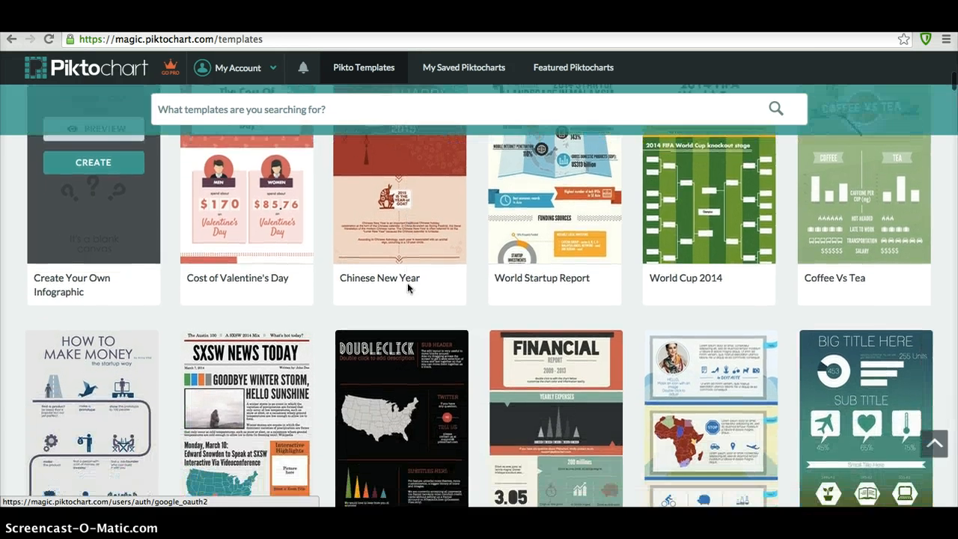
{"action": "scroll", "coordinate": [407, 287], "scroll_direction": "down", "scroll_amount": 2}
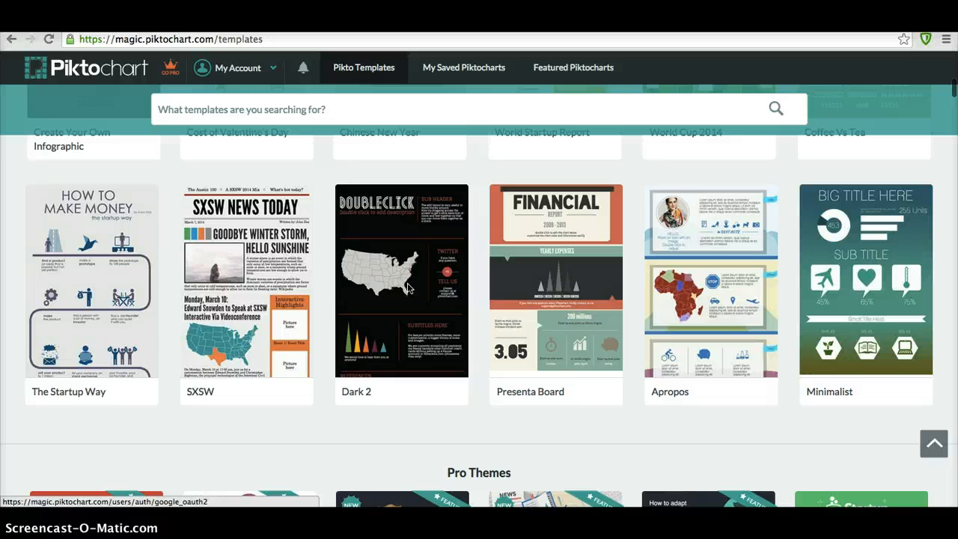
{"action": "scroll", "coordinate": [408, 287], "scroll_direction": "down", "scroll_amount": 2}
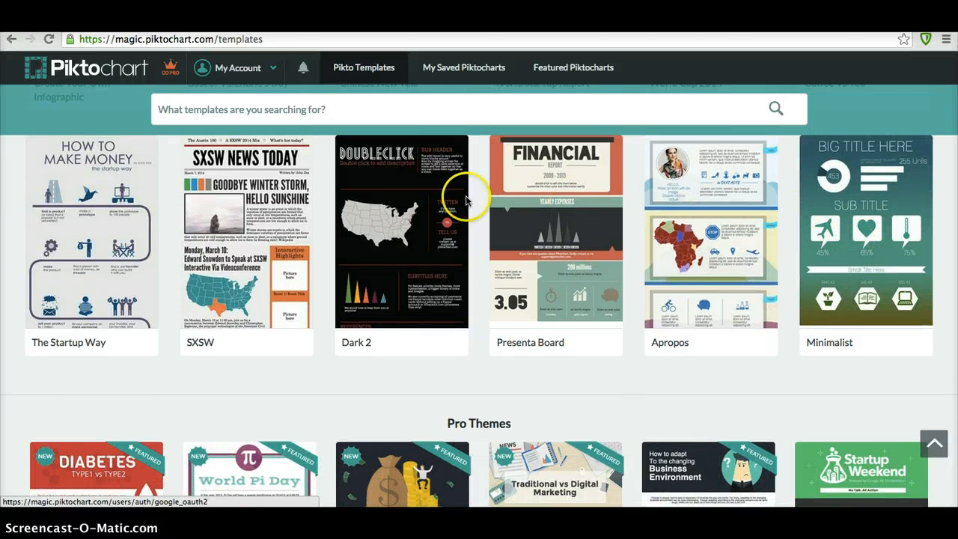
{"action": "scroll", "coordinate": [155, 324], "scroll_direction": "down", "scroll_amount": 4}
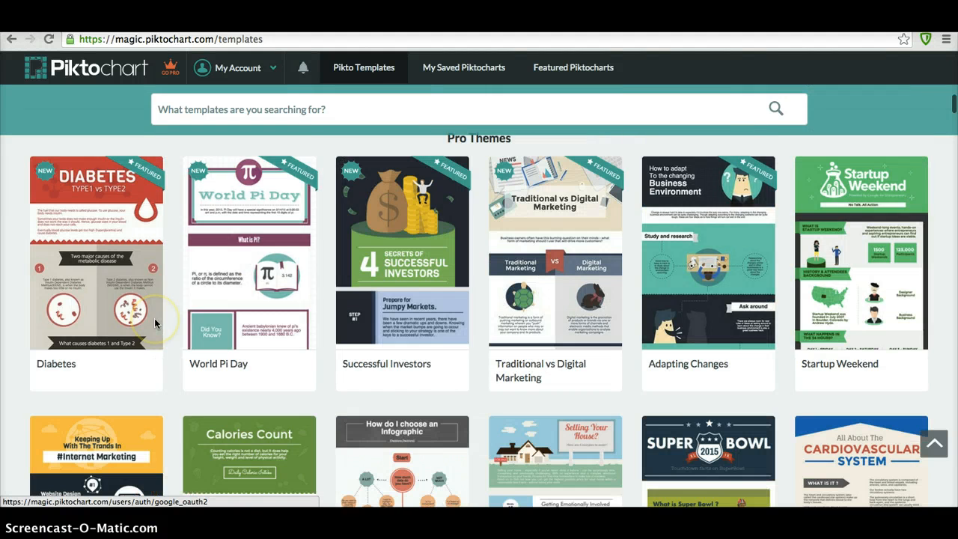
{"action": "scroll", "coordinate": [155, 323], "scroll_direction": "down", "scroll_amount": 4}
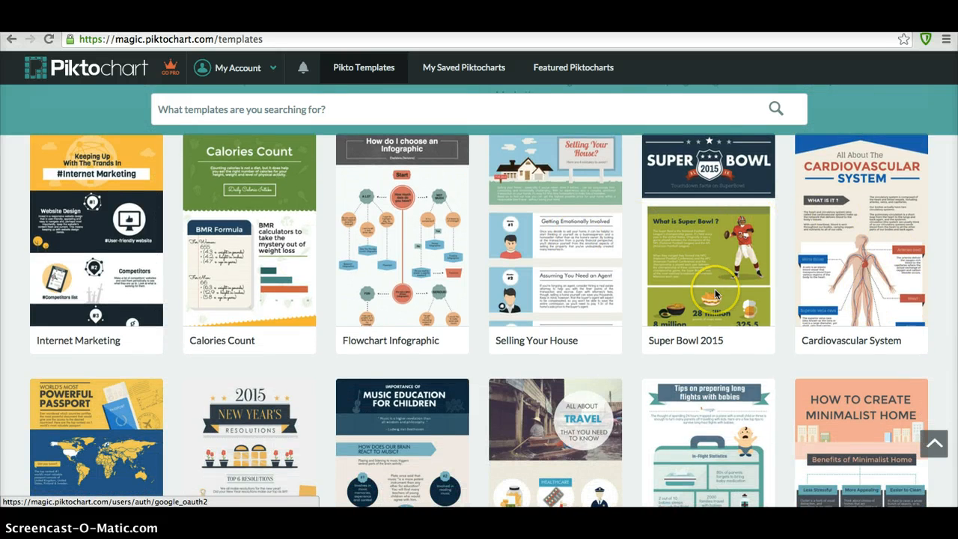
{"action": "scroll", "coordinate": [714, 293], "scroll_direction": "down", "scroll_amount": 9}
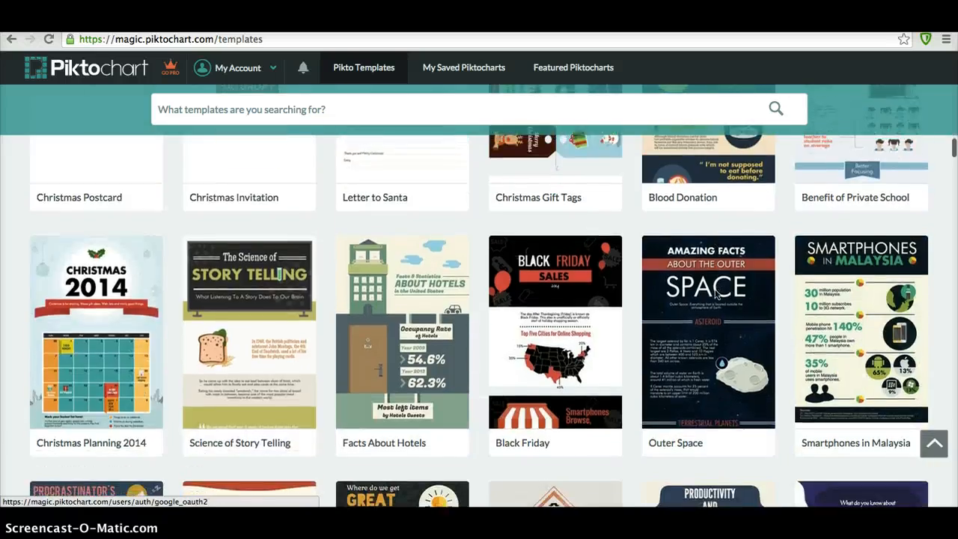
{"action": "scroll", "coordinate": [715, 294], "scroll_direction": "down", "scroll_amount": 5}
- Return to the top and start a blank Create Your Own infographic
{"action": "scroll", "coordinate": [715, 292], "scroll_direction": "up", "scroll_amount": 8}
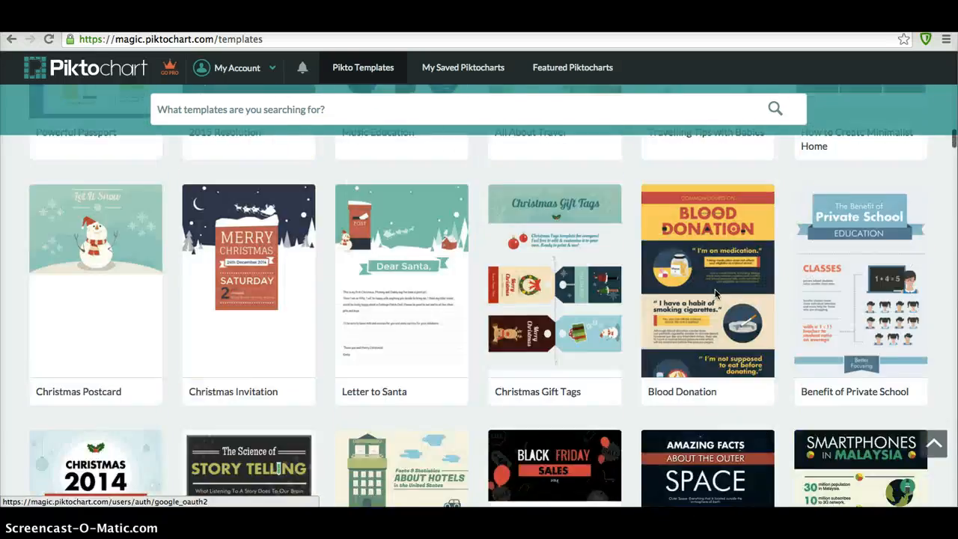
{"action": "scroll", "coordinate": [715, 293], "scroll_direction": "up", "scroll_amount": 15}
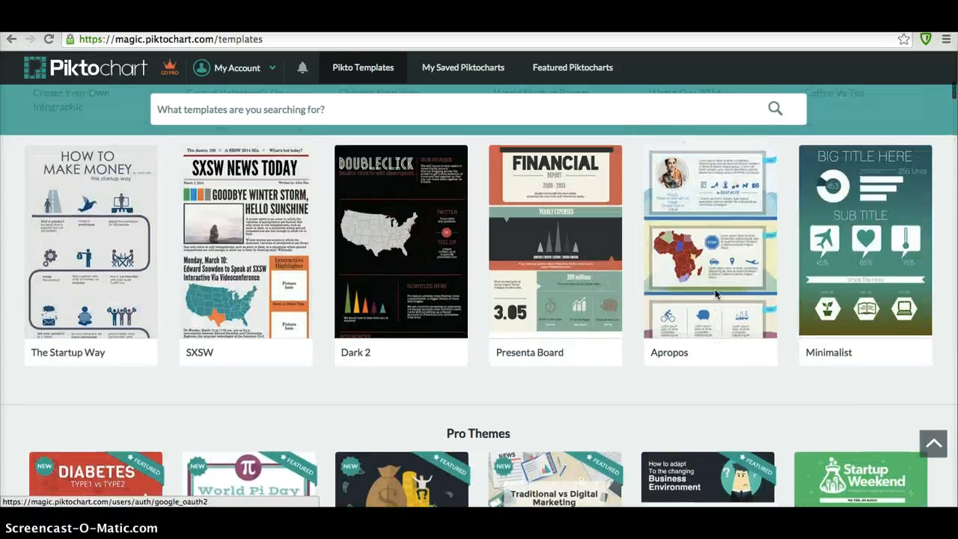
{"action": "scroll", "coordinate": [714, 293], "scroll_direction": "up", "scroll_amount": 6}
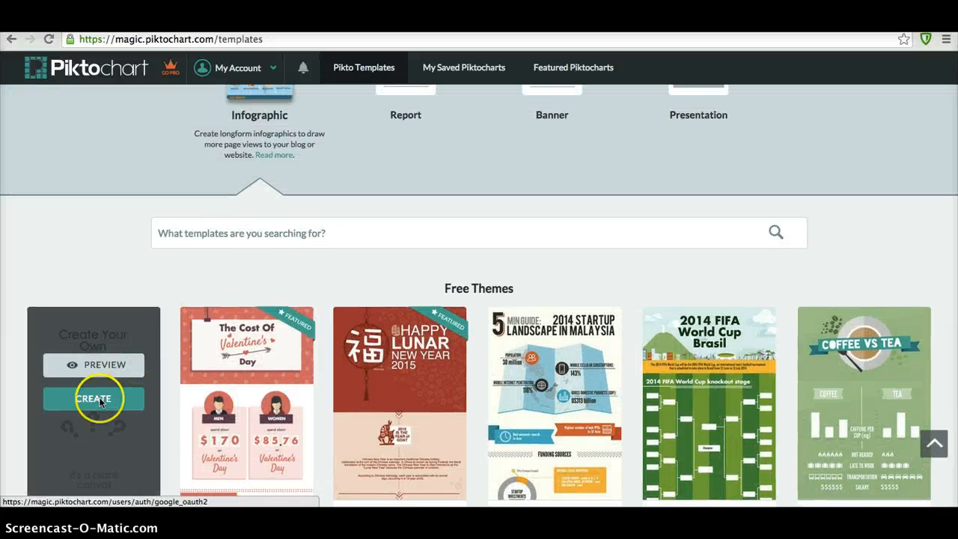
{"action": "left_click", "coordinate": [100, 402]}
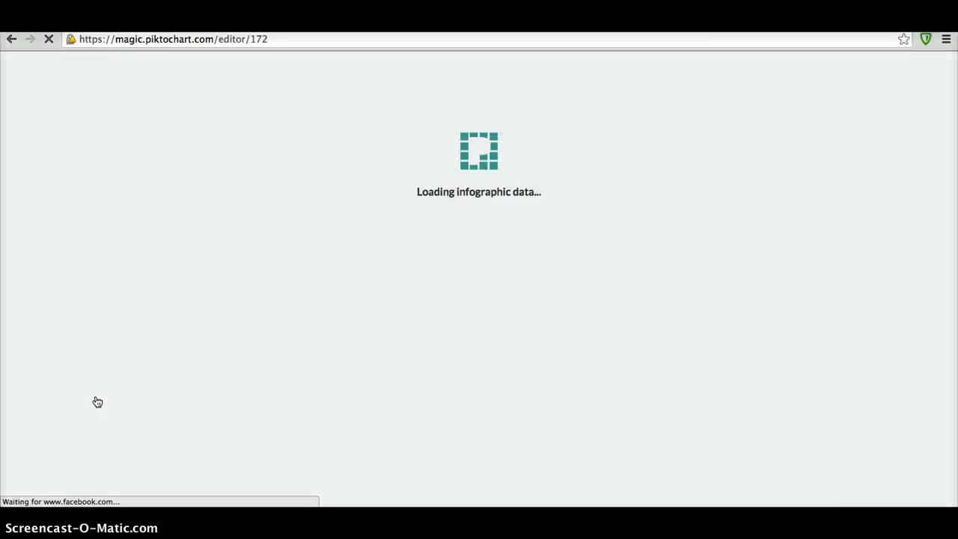
- Delete the 'Create Your Own Infographic' title from the new canvas's top block
{"action": "left_click", "coordinate": [163, 431]}
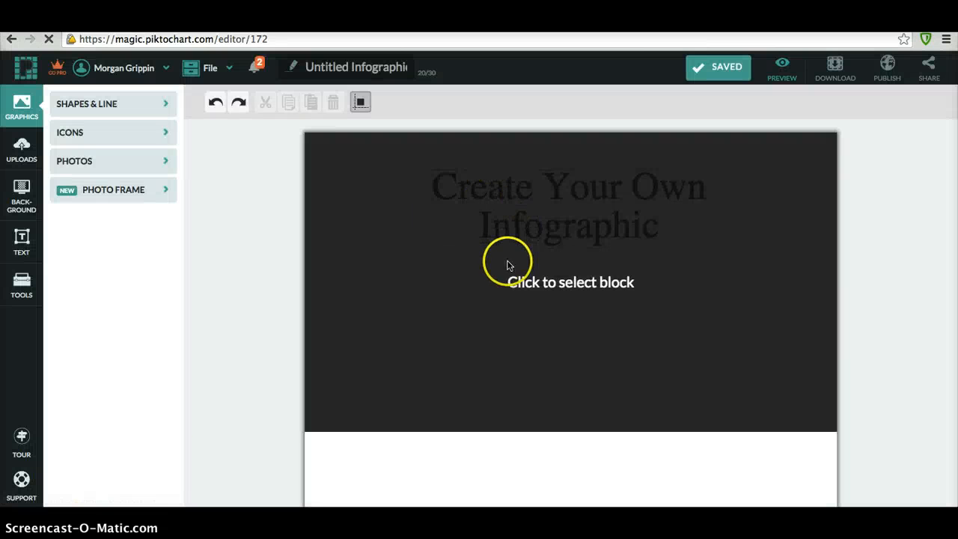
{"action": "scroll", "coordinate": [508, 263], "scroll_direction": "down", "scroll_amount": 5}
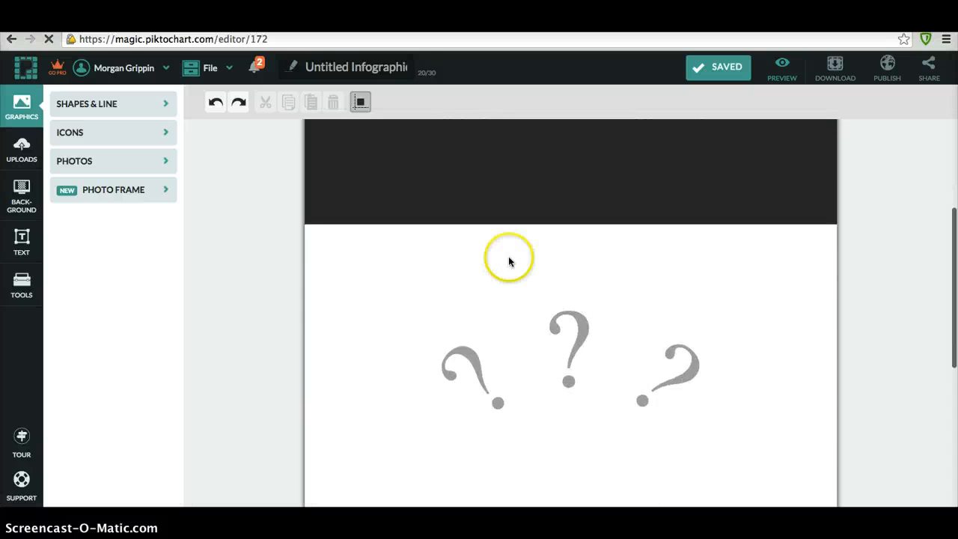
{"action": "scroll", "coordinate": [513, 342], "scroll_direction": "down", "scroll_amount": 5}
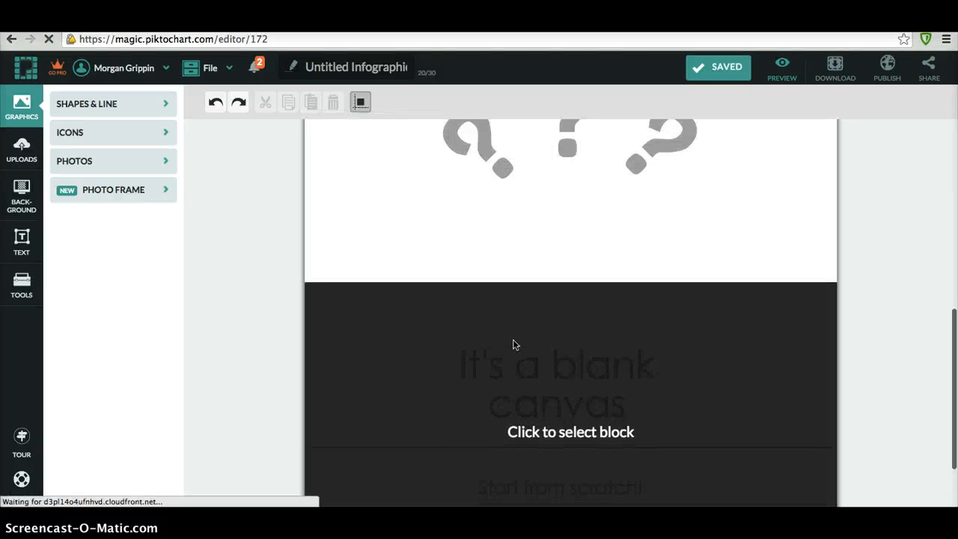
{"action": "scroll", "coordinate": [512, 341], "scroll_direction": "up", "scroll_amount": 10}
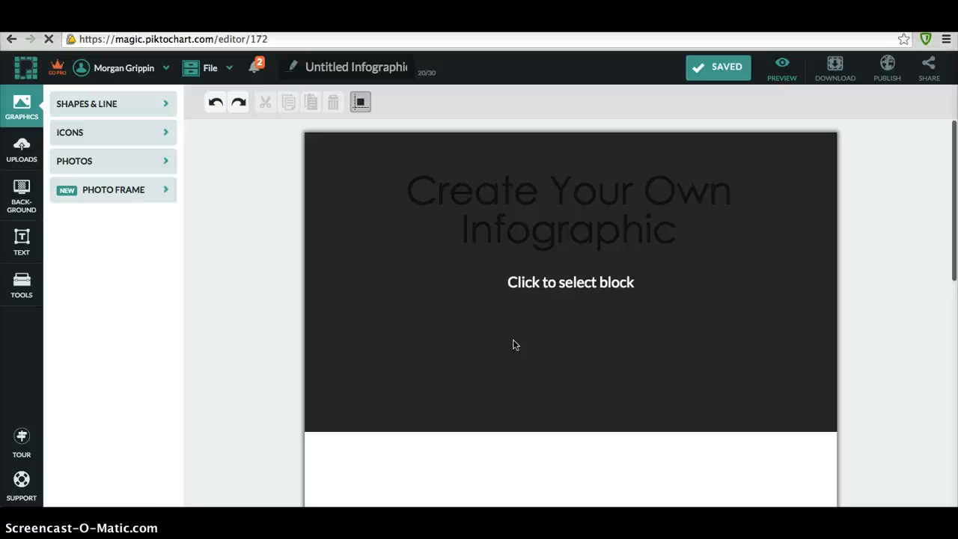
{"action": "left_click", "coordinate": [502, 273]}
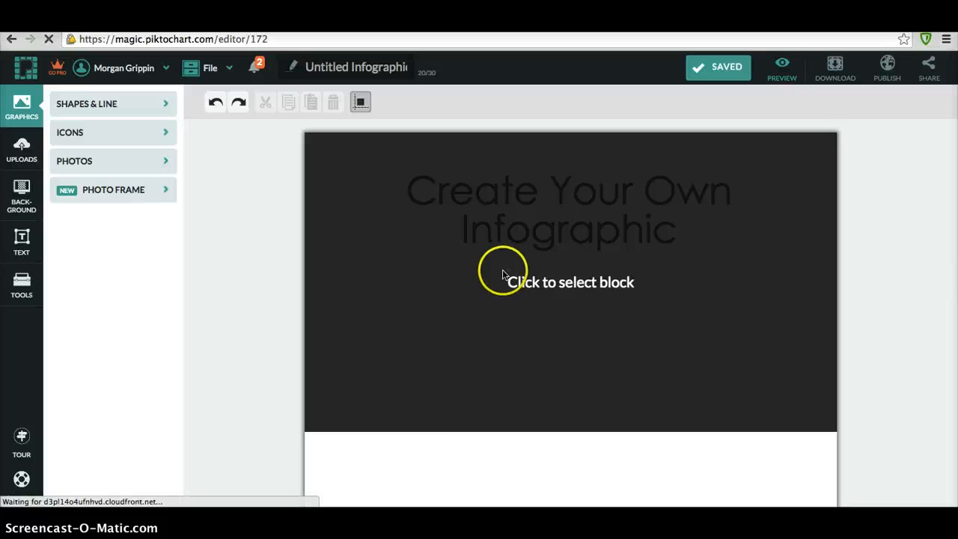
{"action": "left_click", "coordinate": [506, 251]}
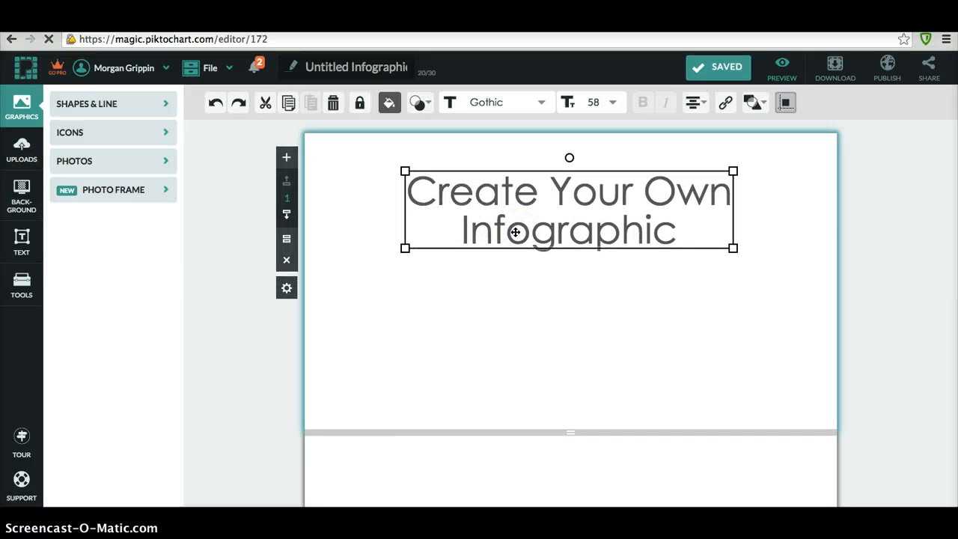
{"action": "key", "text": "Delete"}
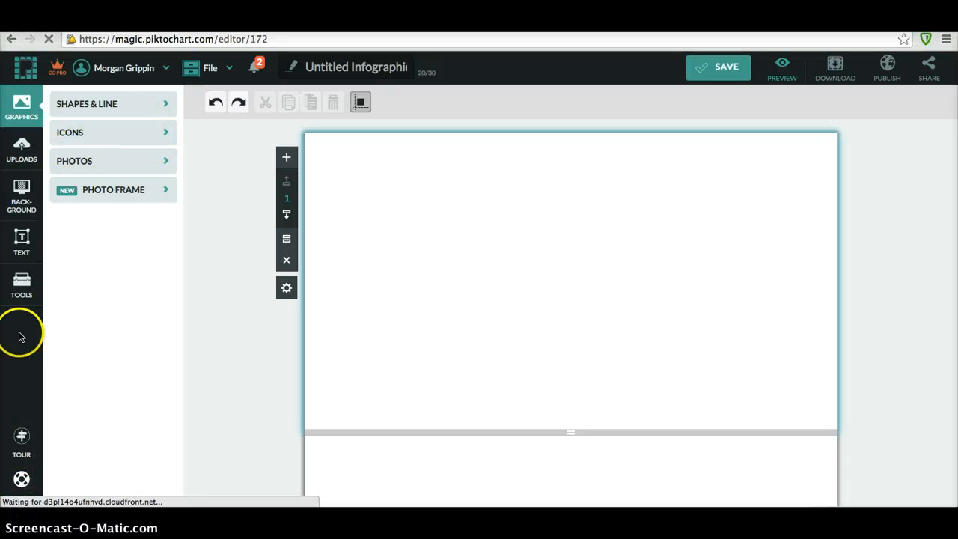
- Try dark and wood textures, then settle on a brick-wall background image for the top block
{"action": "left_click", "coordinate": [21, 196]}
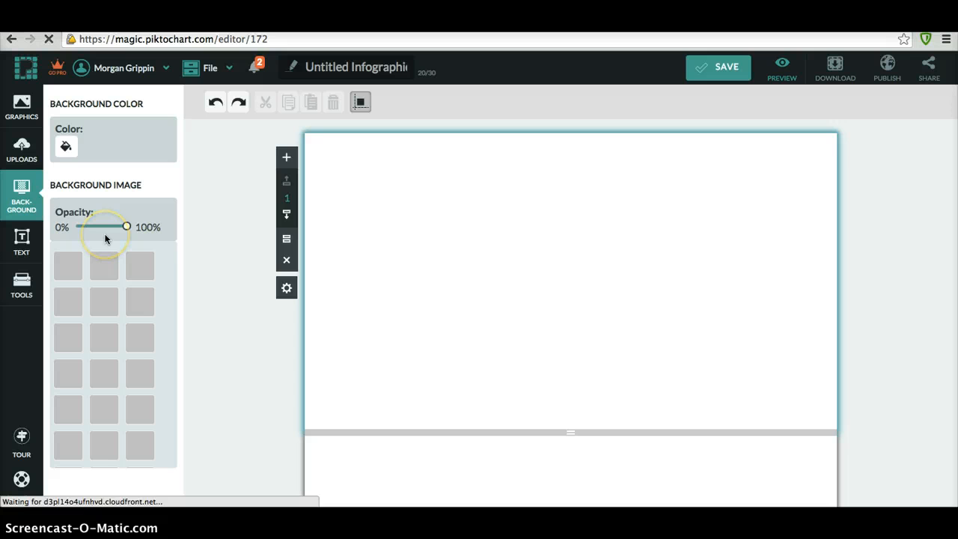
{"action": "left_click", "coordinate": [97, 338]}
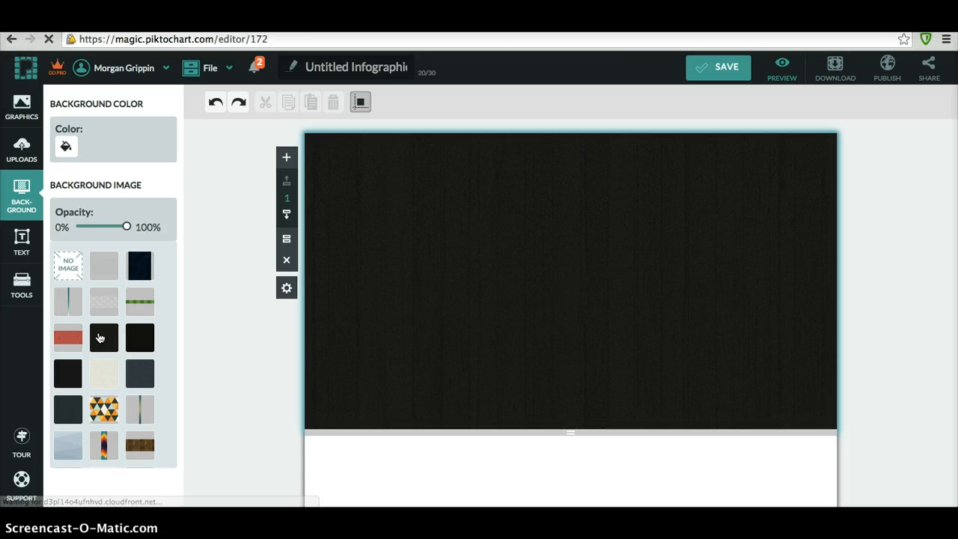
{"action": "left_click", "coordinate": [68, 407]}
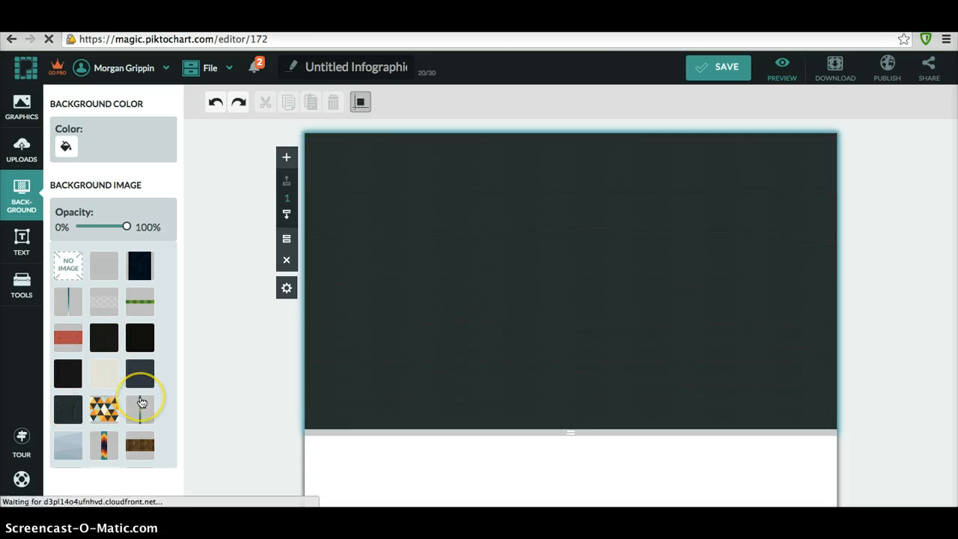
{"action": "scroll", "coordinate": [140, 403], "scroll_direction": "down", "scroll_amount": 1}
{"action": "left_click", "coordinate": [141, 402]}
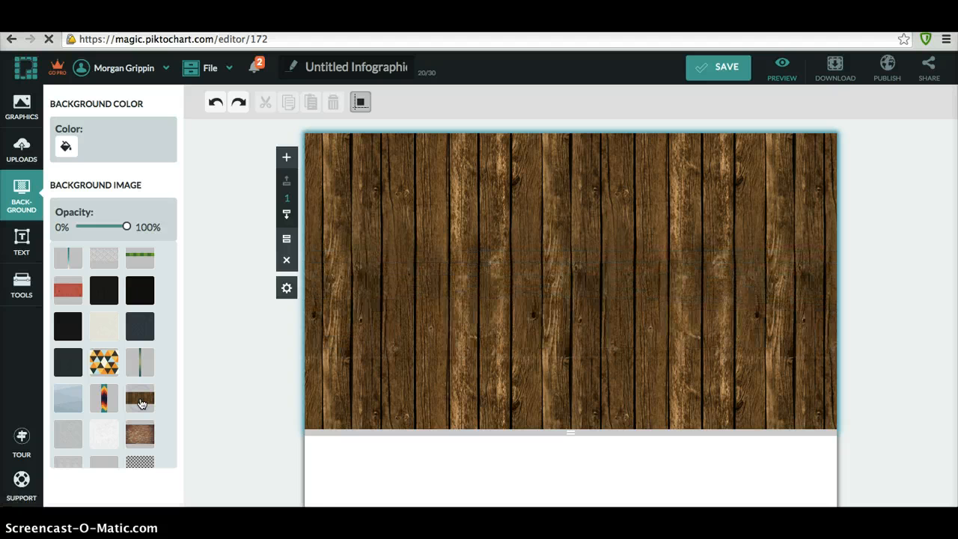
{"action": "left_click", "coordinate": [140, 434]}
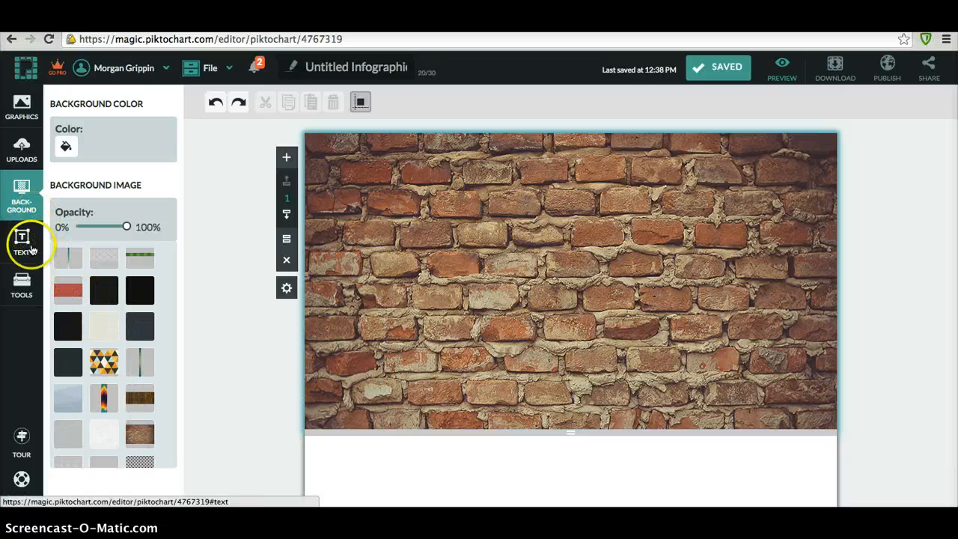
{"action": "left_click", "coordinate": [22, 109]}
- Browse the scenery photos, then the icon collection in Graphics
{"action": "left_click", "coordinate": [79, 164]}
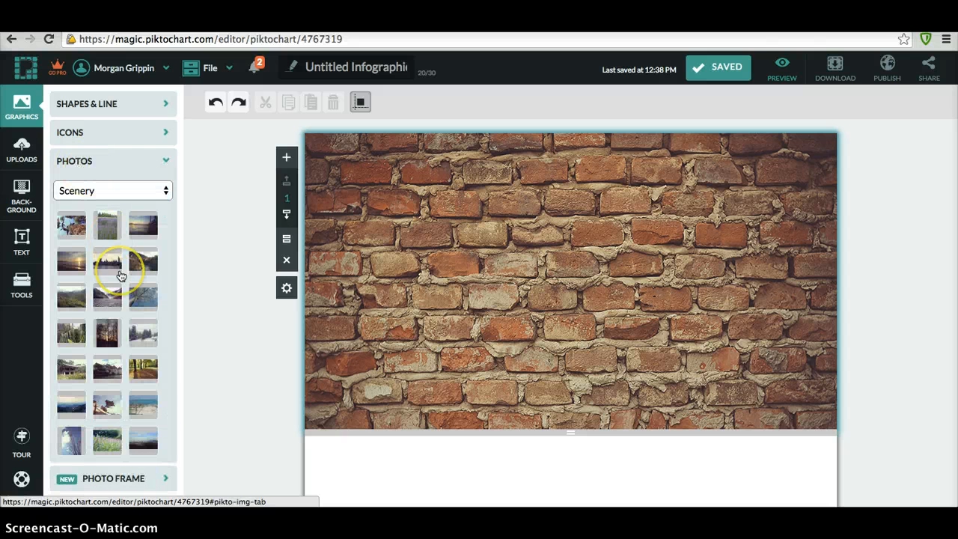
{"action": "scroll", "coordinate": [117, 262], "scroll_direction": "down", "scroll_amount": 5}
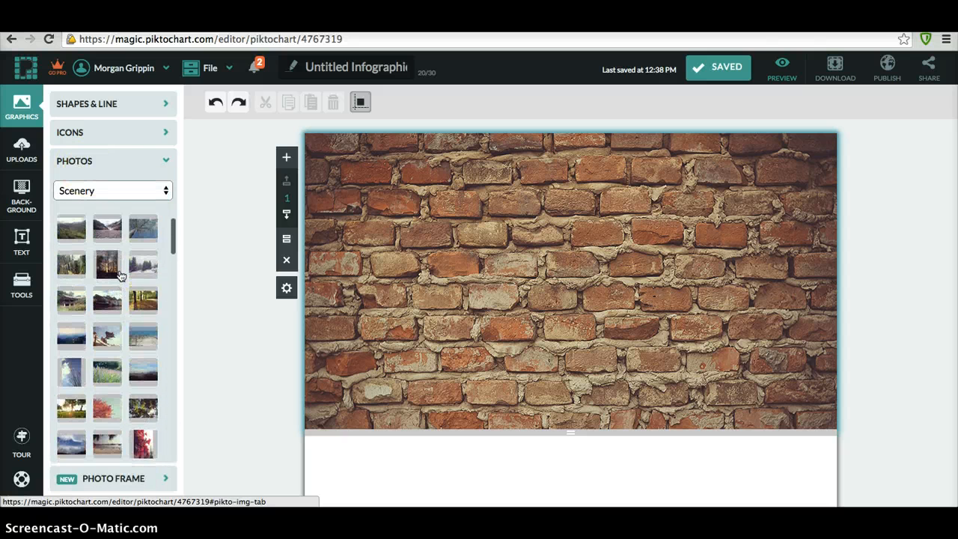
{"action": "left_click", "coordinate": [101, 133]}
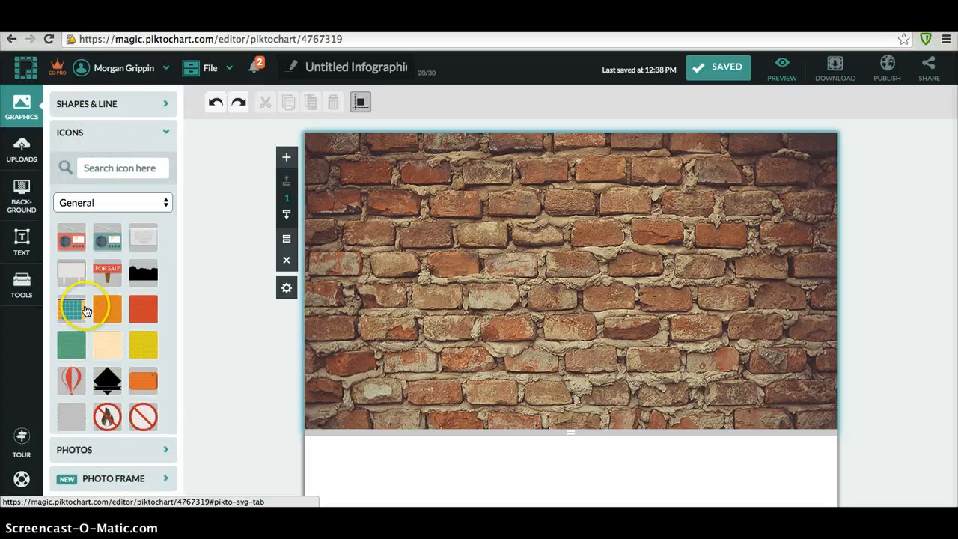
{"action": "scroll", "coordinate": [84, 310], "scroll_direction": "down", "scroll_amount": 8}
{"action": "scroll", "coordinate": [86, 311], "scroll_direction": "down", "scroll_amount": 5}
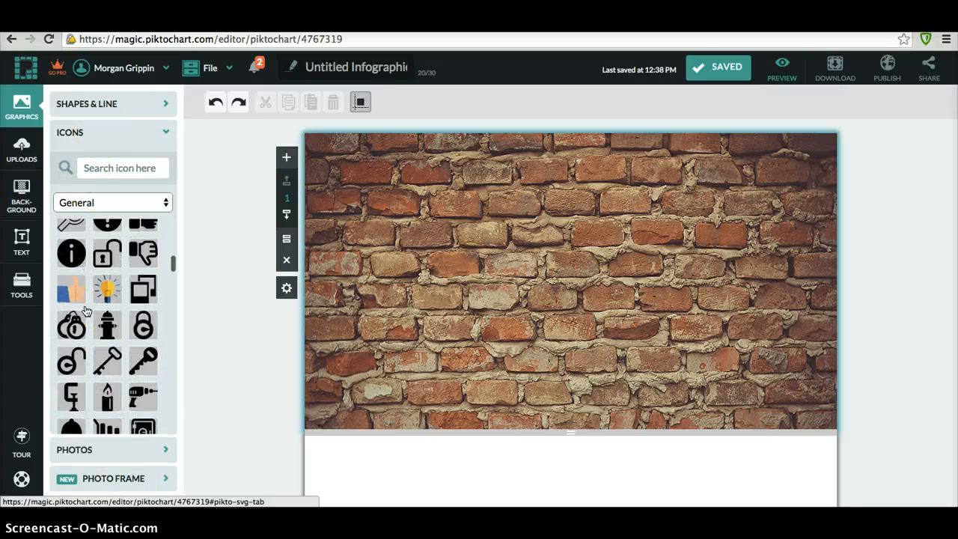
{"action": "scroll", "coordinate": [86, 312], "scroll_direction": "up", "scroll_amount": 1}
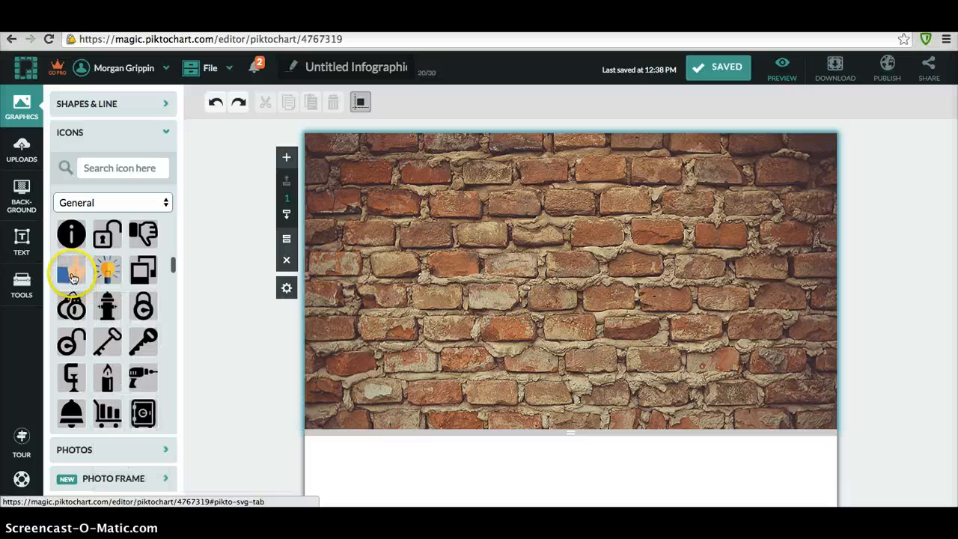
- Add a thumbs-up icon, stretch it wide and flat, and move it upper right
{"action": "left_click", "coordinate": [73, 276]}
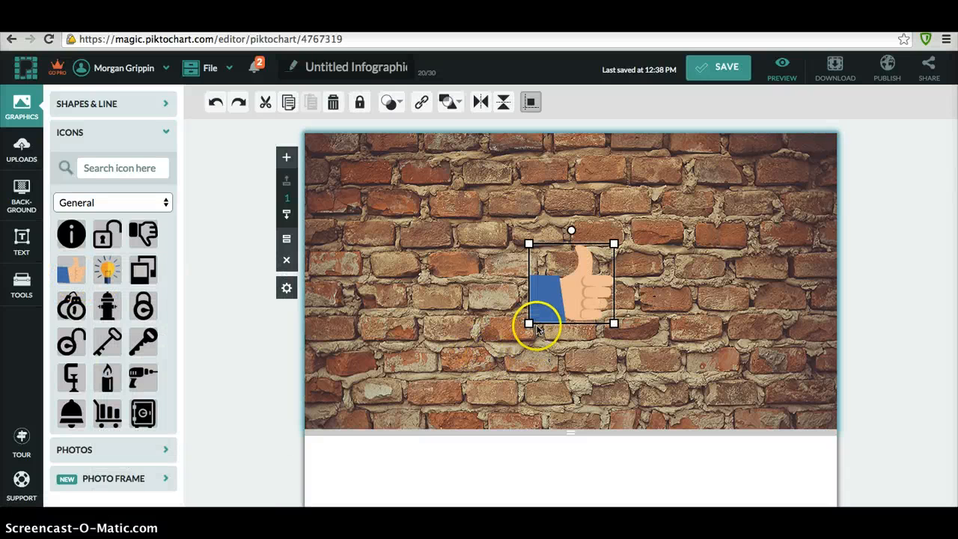
{"action": "left_click_drag", "start_coordinate": [507, 330], "coordinate": [385, 309]}
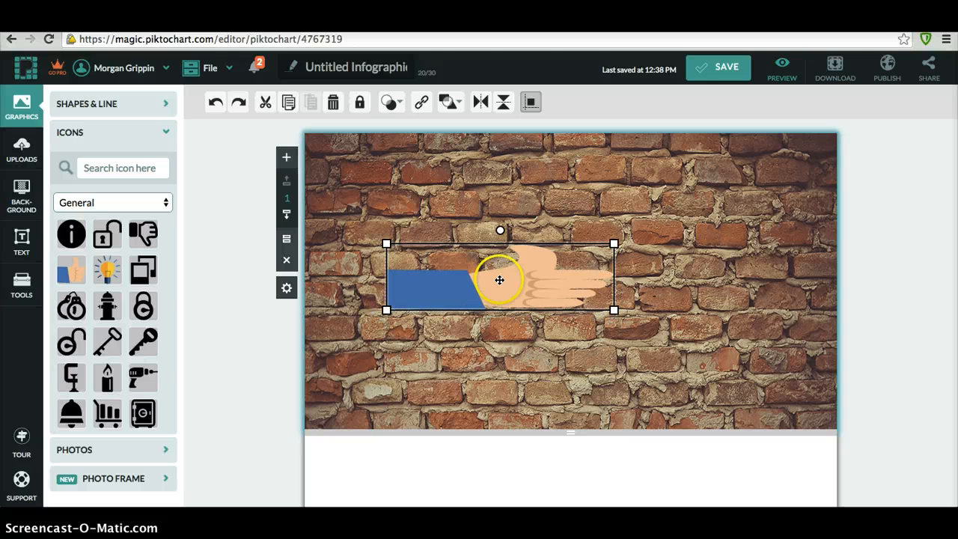
{"action": "left_click_drag", "start_coordinate": [499, 280], "coordinate": [730, 248]}
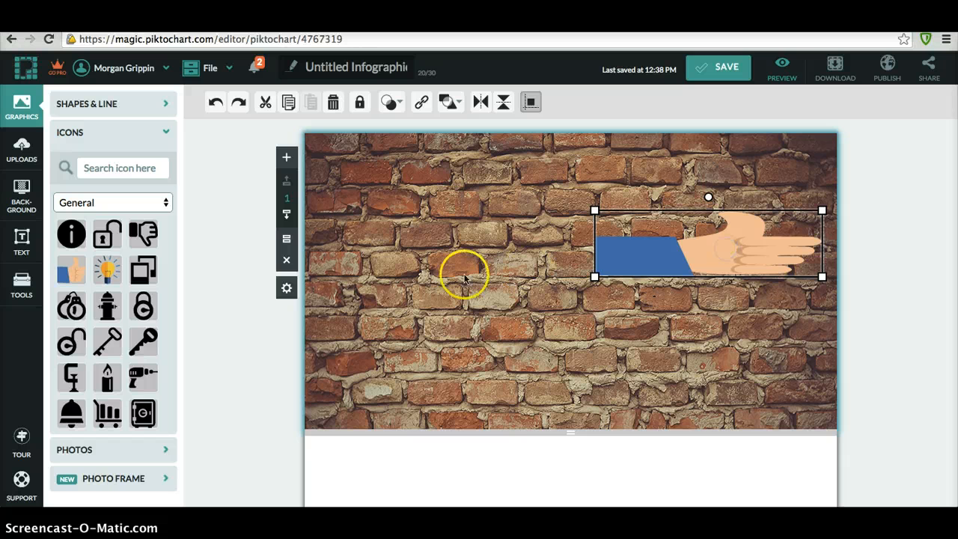
{"action": "left_click", "coordinate": [72, 278]}
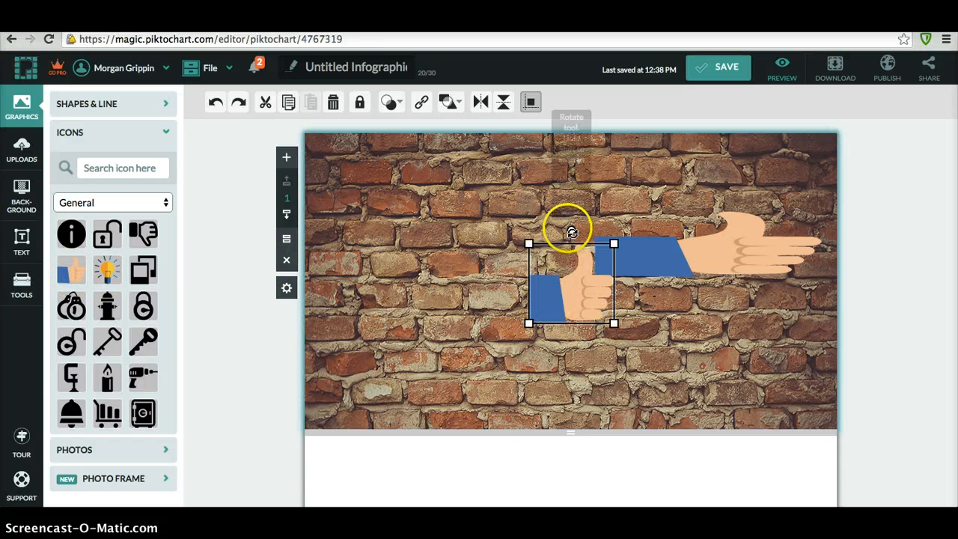
- Flip the new hand upside down, pull it left, and delete the leftover thumbs-up copy
{"action": "left_click_drag", "start_coordinate": [570, 231], "coordinate": [566, 420]}
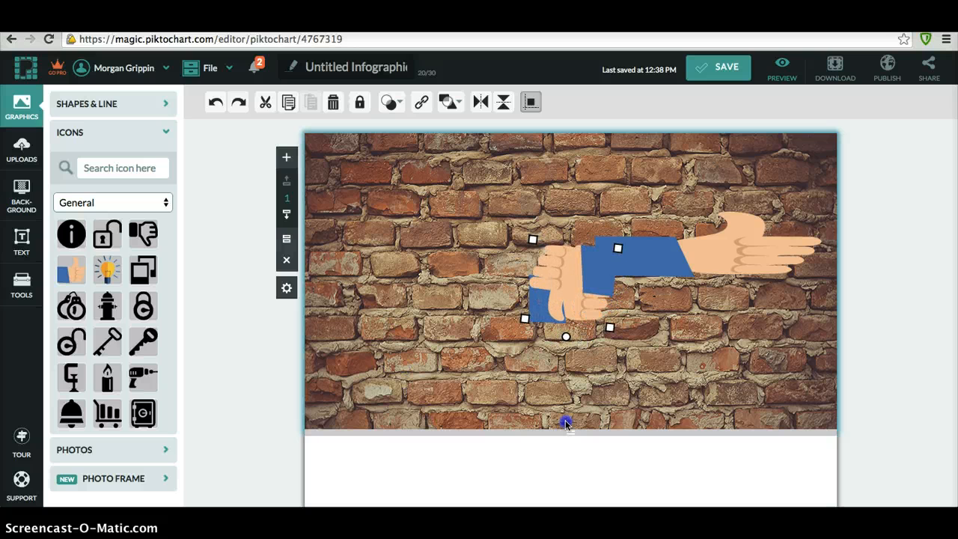
{"action": "left_click_drag", "start_coordinate": [554, 256], "coordinate": [439, 258]}
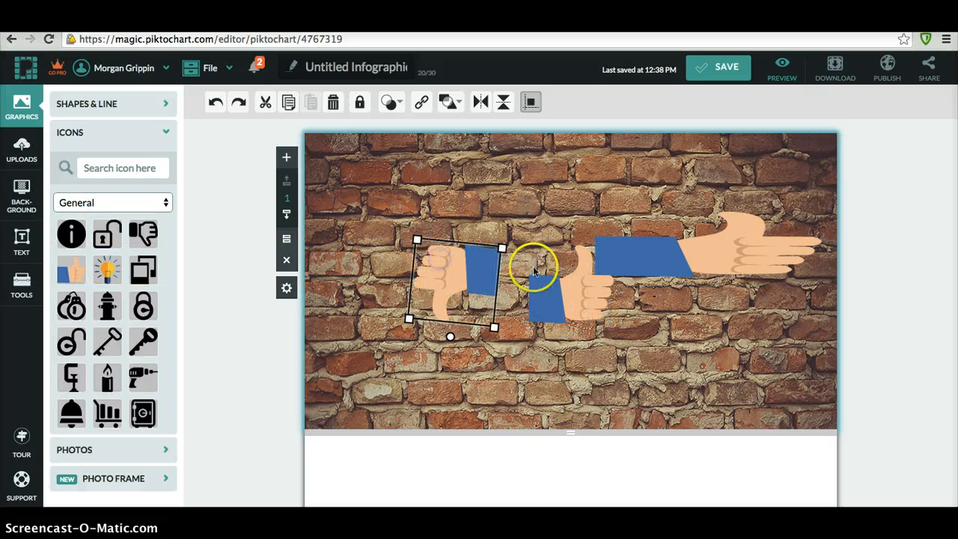
{"action": "left_click", "coordinate": [563, 271]}
{"action": "key", "text": "Delete"}
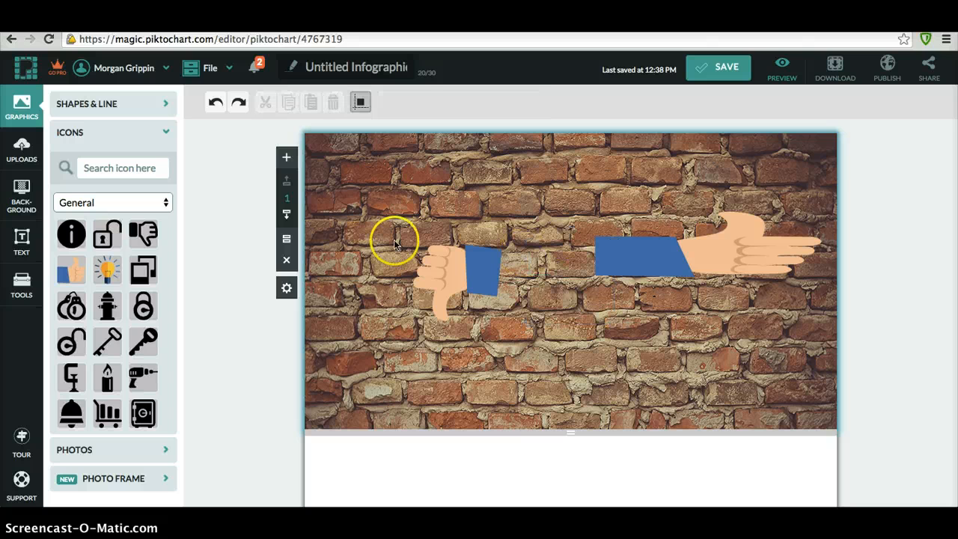
- Rotate the left hand sideways and level it so it points left
{"action": "left_click", "coordinate": [454, 253]}
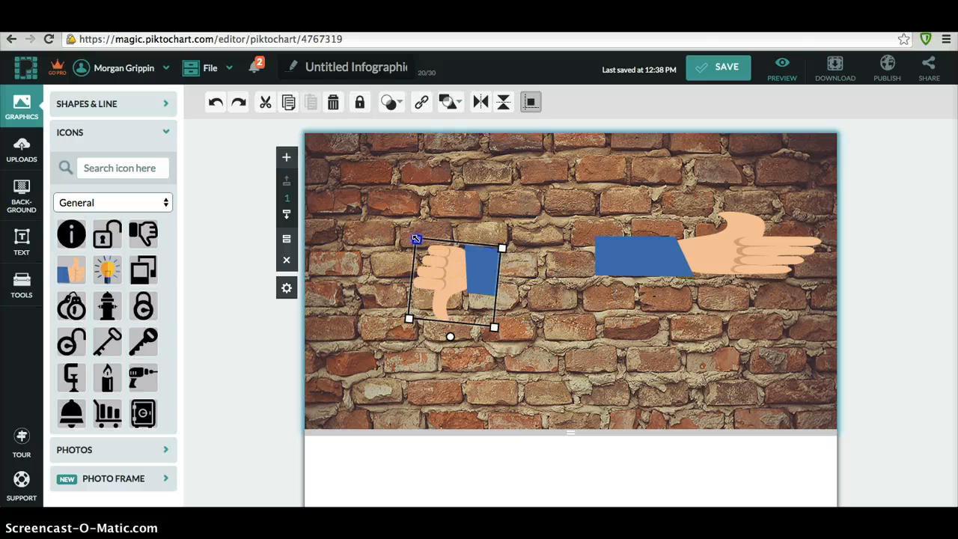
{"action": "left_click_drag", "start_coordinate": [416, 239], "coordinate": [355, 236]}
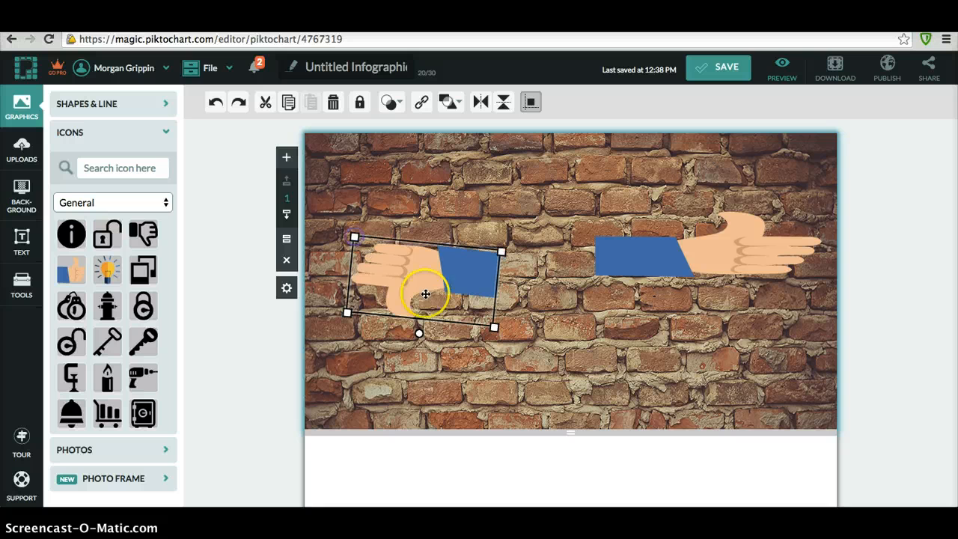
{"action": "mouse_move", "coordinate": [421, 334]}
{"action": "left_mouse_down"}
{"action": "mouse_move", "coordinate": [417, 316]}
{"action": "mouse_move", "coordinate": [423, 346]}
{"action": "left_mouse_up"}
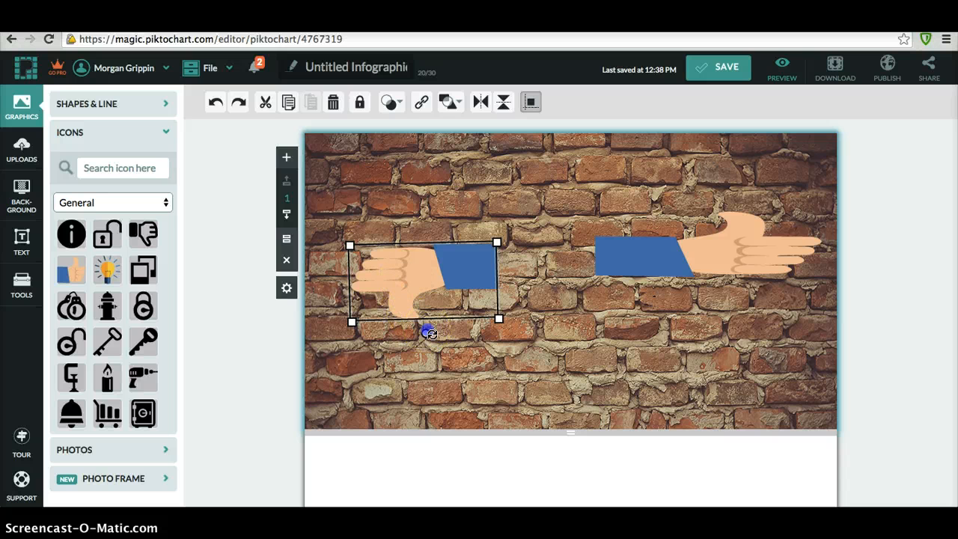
{"action": "left_click_drag", "start_coordinate": [431, 333], "coordinate": [423, 331]}
{"action": "left_click_drag", "start_coordinate": [351, 325], "coordinate": [477, 254]}
{"action": "left_click", "coordinate": [465, 260]}
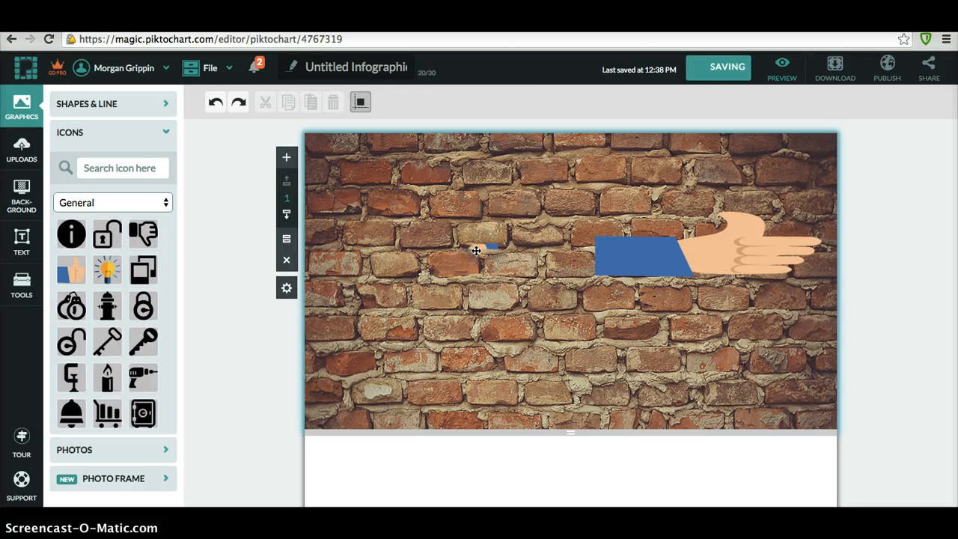
- Enlarge the left hand to match the right one, then shrink the right hand slightly
{"action": "left_click", "coordinate": [476, 251]}
{"action": "left_click_drag", "start_coordinate": [466, 254], "coordinate": [307, 312]}
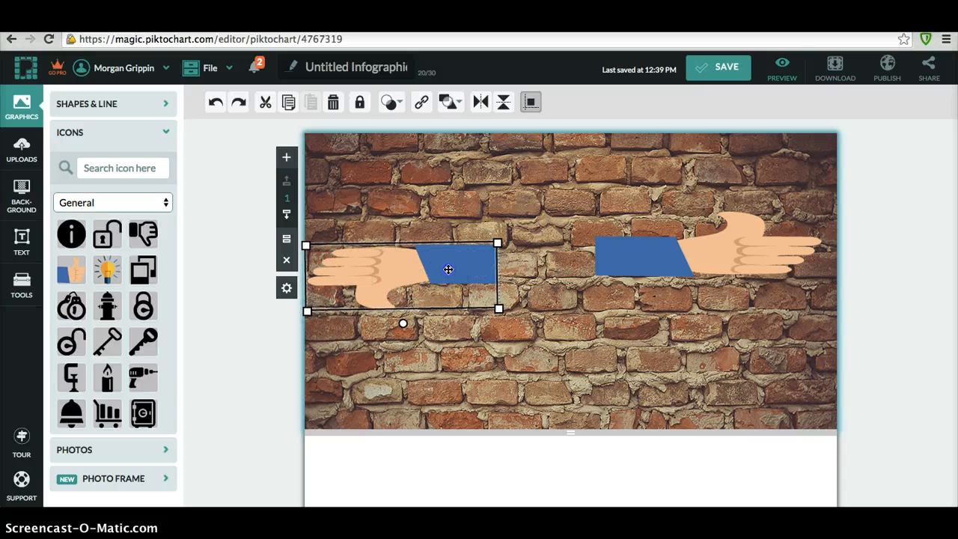
{"action": "left_click_drag", "start_coordinate": [448, 270], "coordinate": [450, 258]}
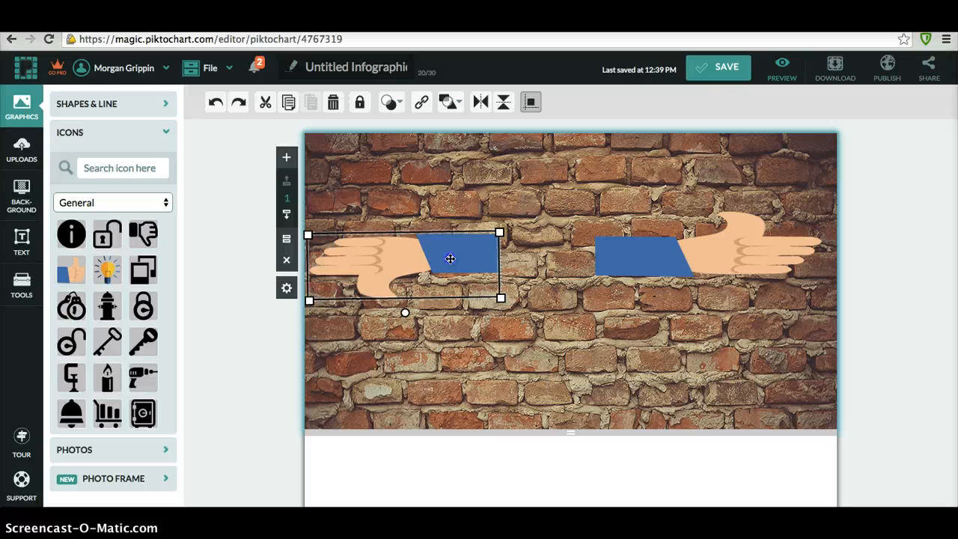
{"action": "left_click", "coordinate": [696, 258]}
{"action": "left_click_drag", "start_coordinate": [596, 279], "coordinate": [615, 279]}
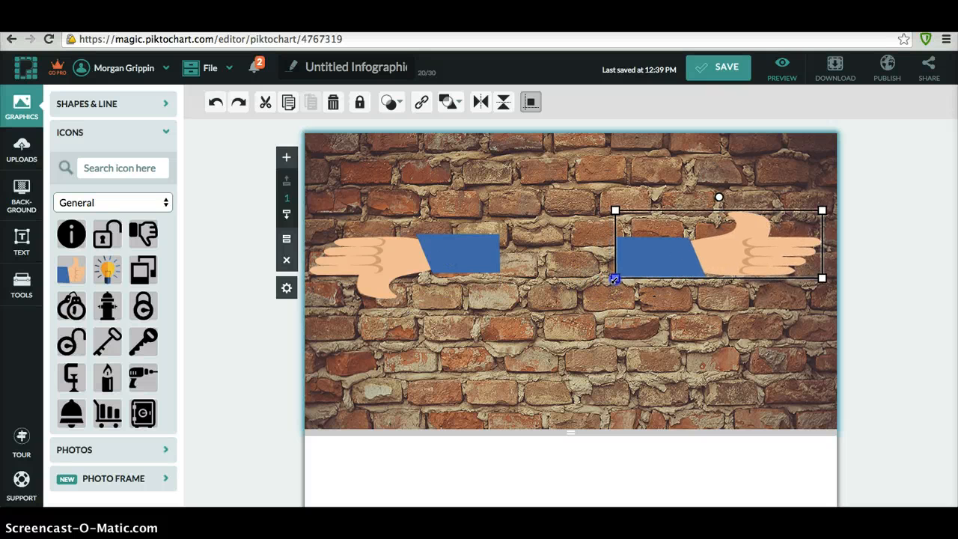
{"action": "left_click", "coordinate": [567, 310]}
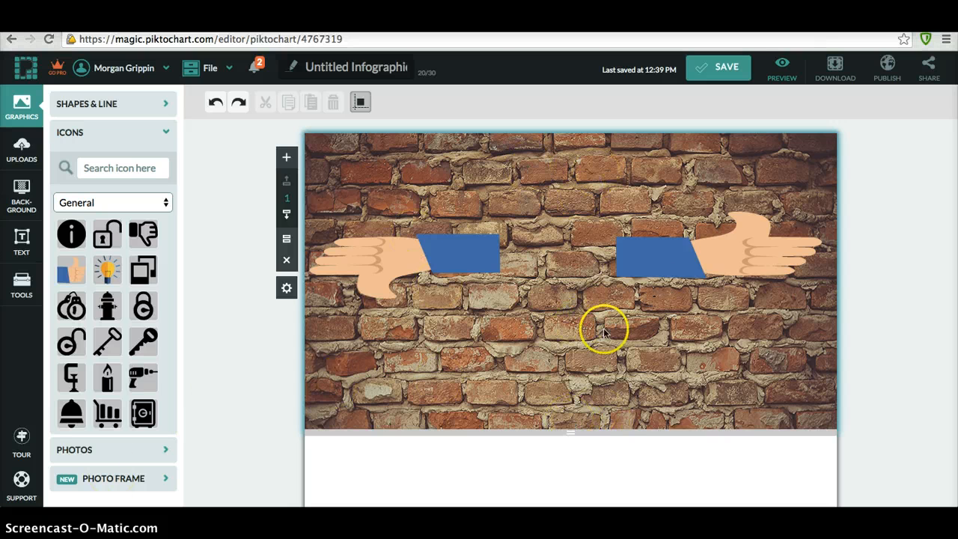
- Start shortening the brick-wall block and raise the left hand-and-sleeve graphic
{"action": "left_click_drag", "start_coordinate": [570, 432], "coordinate": [558, 313]}
{"action": "left_click", "coordinate": [564, 416]}
{"action": "left_click", "coordinate": [450, 253]}
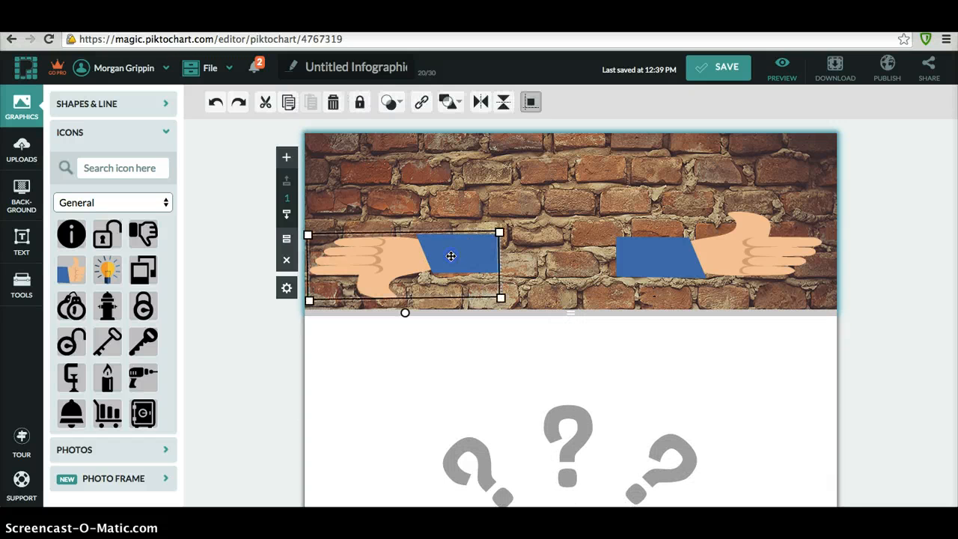
{"action": "left_click_drag", "start_coordinate": [450, 256], "coordinate": [453, 247]}
{"action": "left_click_drag", "start_coordinate": [455, 230], "coordinate": [452, 211]}
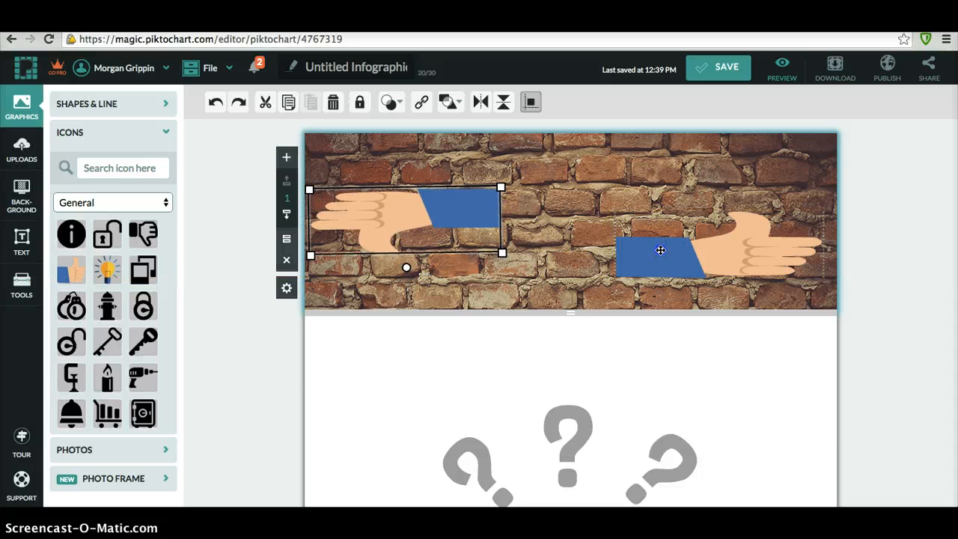
- Raise and slightly shrink the right hand, then shorten the block to 270 px
{"action": "left_click_drag", "start_coordinate": [644, 240], "coordinate": [658, 205]}
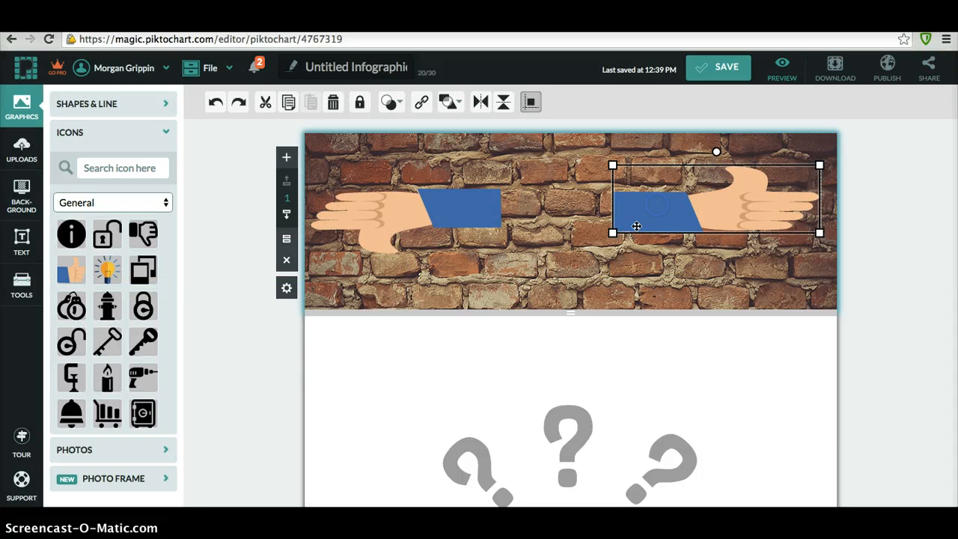
{"action": "left_click", "coordinate": [612, 232]}
{"action": "left_click_drag", "start_coordinate": [613, 232], "coordinate": [624, 225]}
{"action": "left_click", "coordinate": [588, 274]}
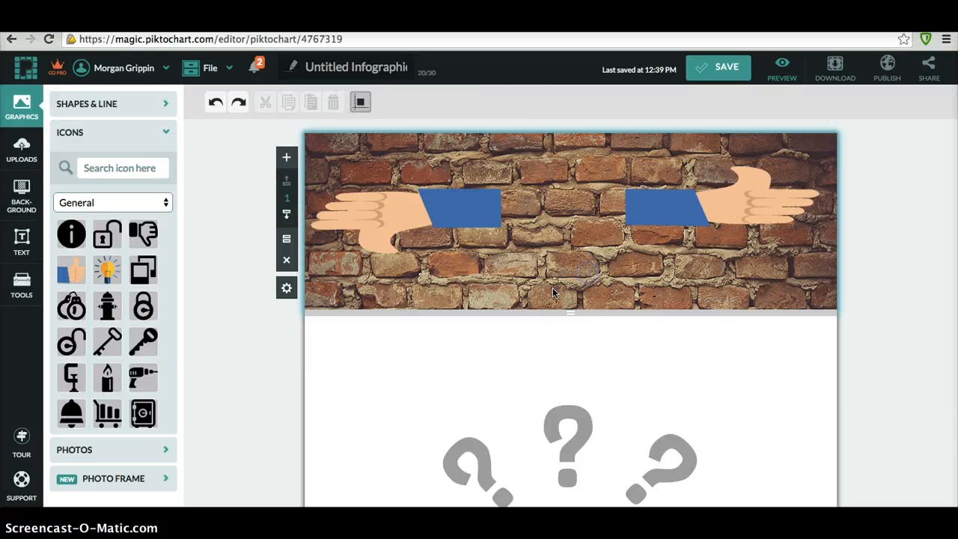
{"action": "left_click_drag", "start_coordinate": [570, 314], "coordinate": [569, 282]}
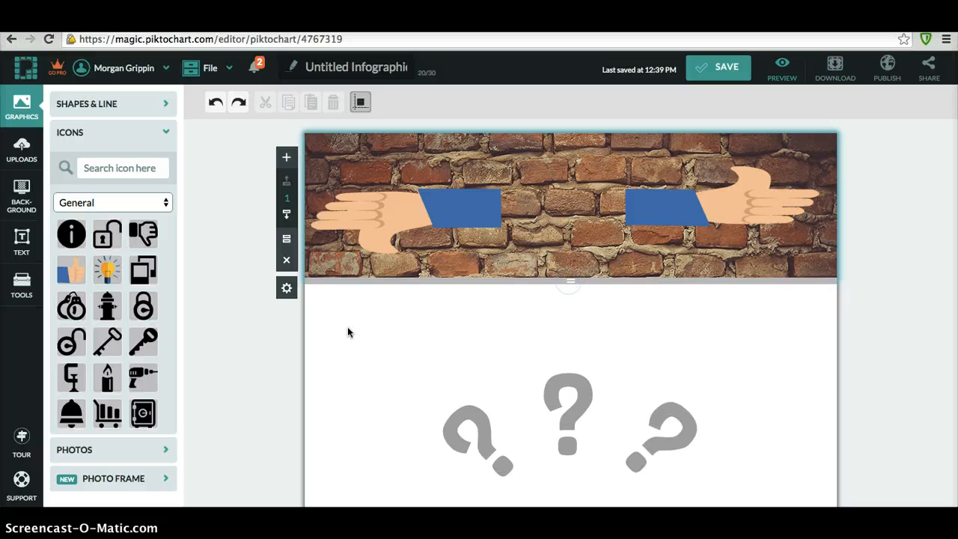
- Add a lightbulb icon to the header and enlarge it
{"action": "left_click", "coordinate": [108, 270]}
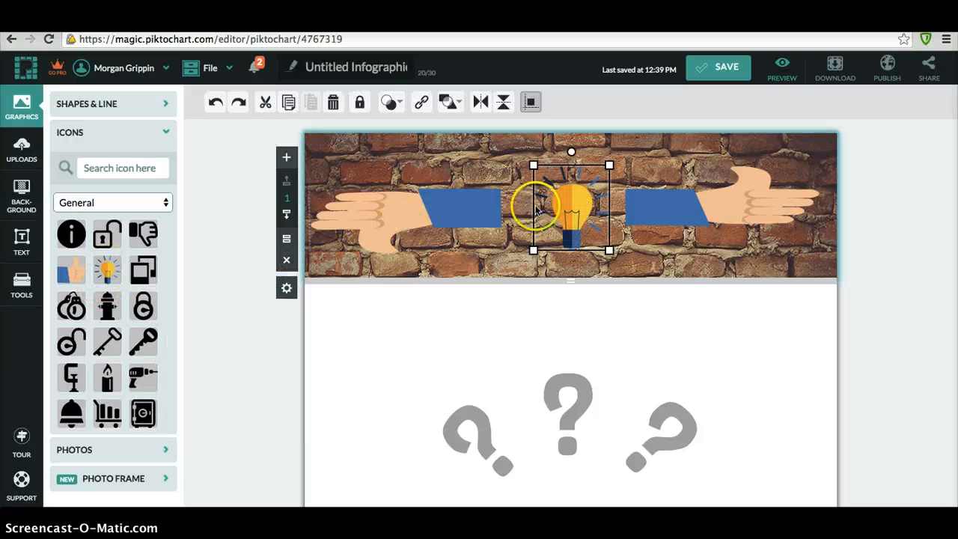
{"action": "left_click_drag", "start_coordinate": [538, 174], "coordinate": [501, 146]}
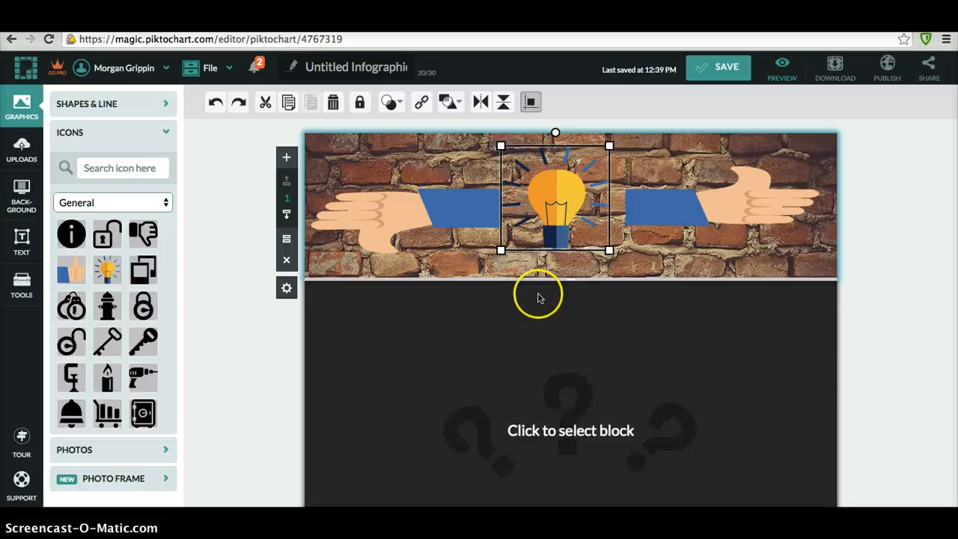
{"action": "left_click", "coordinate": [538, 264]}
- Lower both hands and the lightbulb so the three graphics line up
{"action": "left_click_drag", "start_coordinate": [606, 211], "coordinate": [526, 170]}
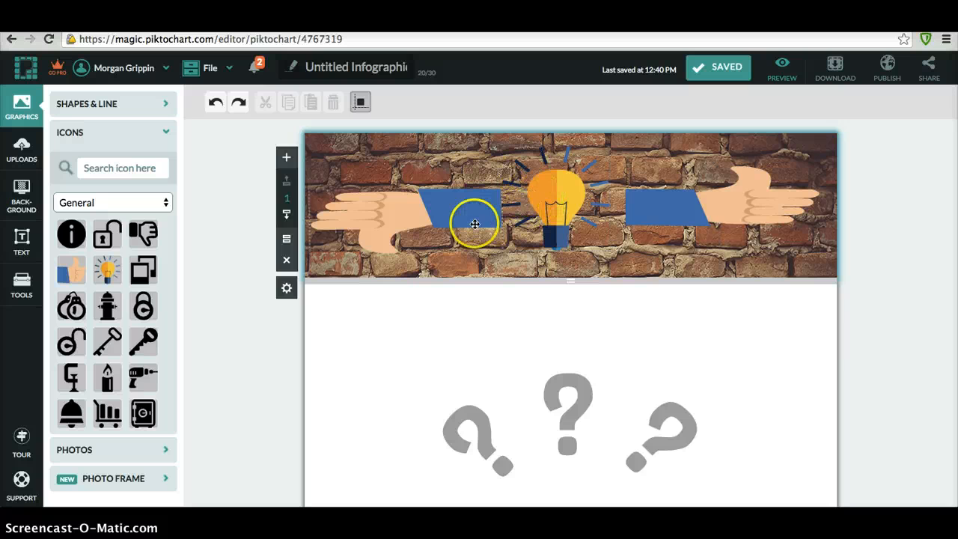
{"action": "left_click_drag", "start_coordinate": [474, 224], "coordinate": [480, 243]}
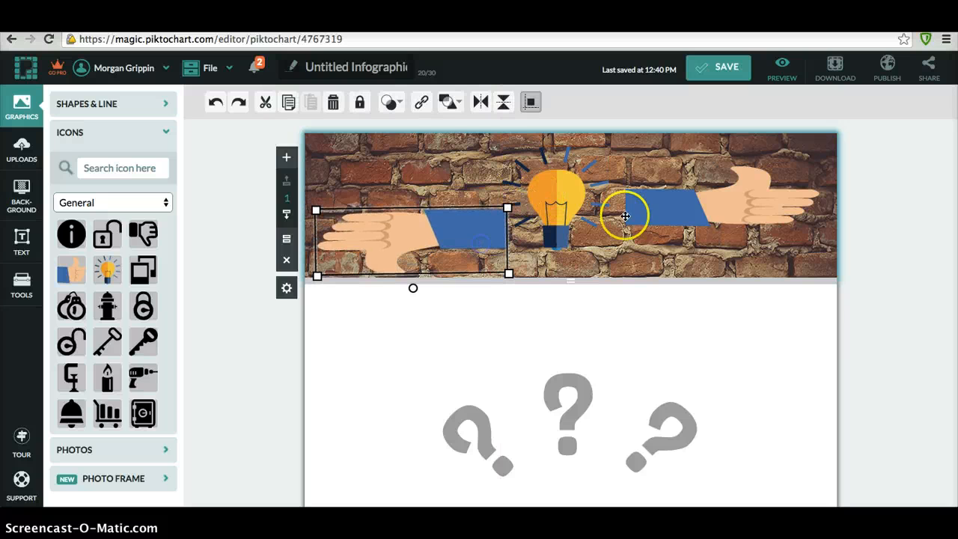
{"action": "left_click_drag", "start_coordinate": [667, 203], "coordinate": [676, 231]}
{"action": "left_click_drag", "start_coordinate": [572, 200], "coordinate": [572, 221]}
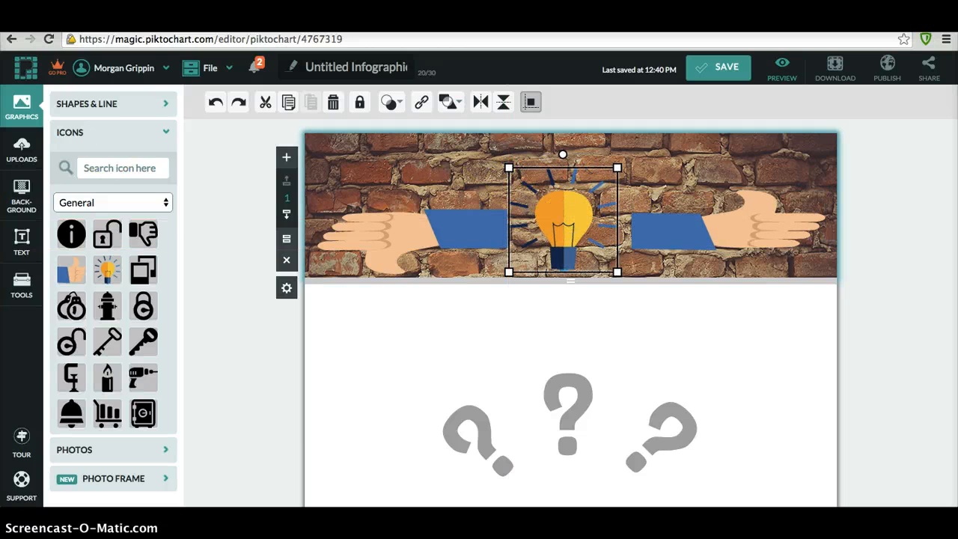
{"action": "left_click", "coordinate": [23, 238]}
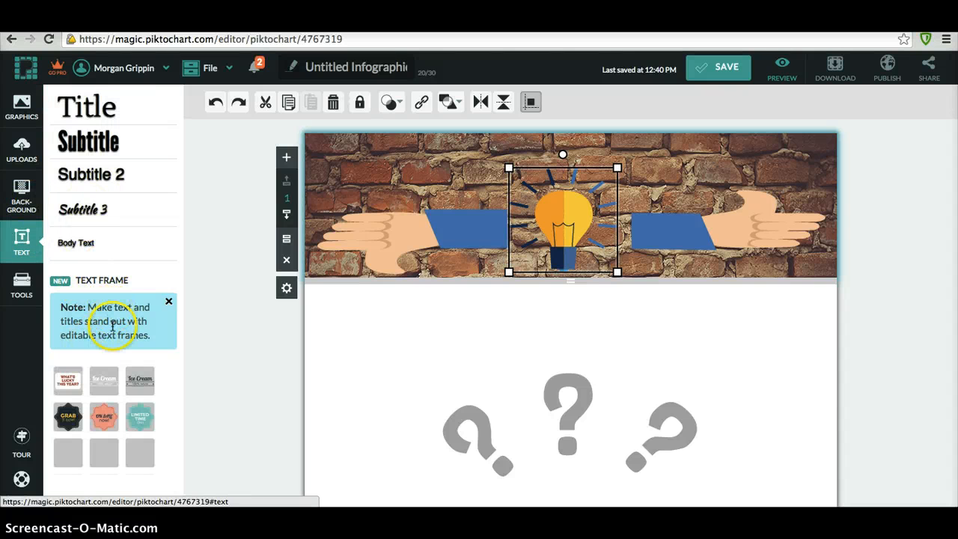
- Place the green 'Find us here' text frame on the header, centred above the lightbulb
{"action": "left_click", "coordinate": [101, 413]}
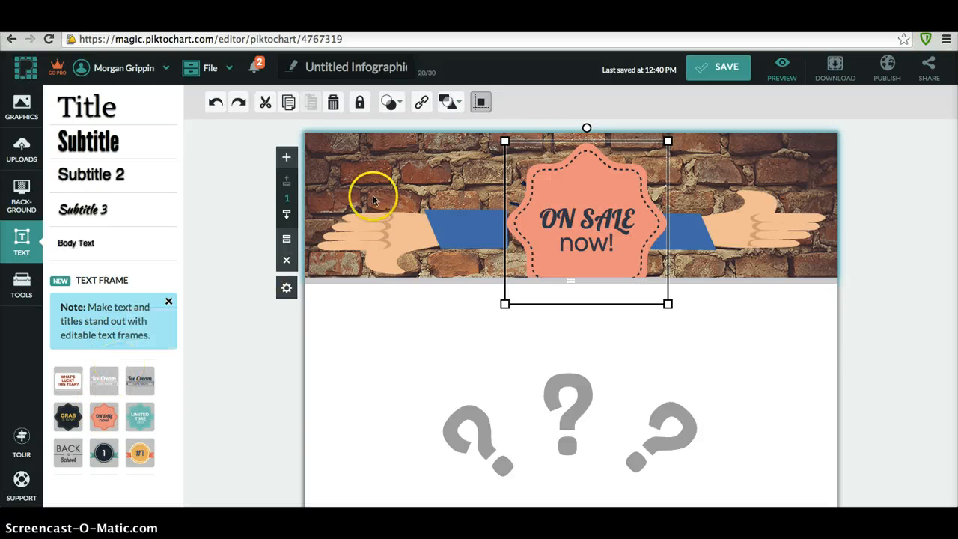
{"action": "key", "text": "Delete"}
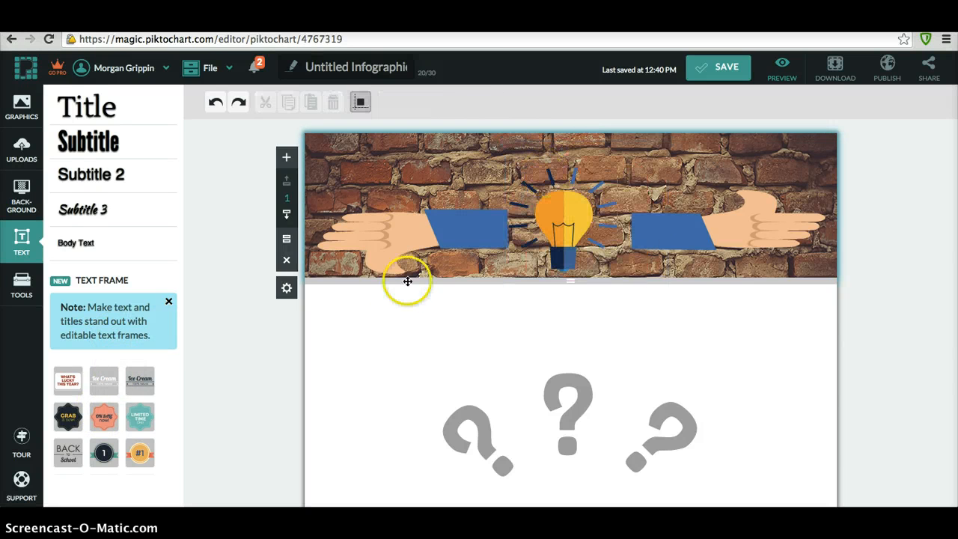
{"action": "scroll", "coordinate": [111, 433], "scroll_direction": "down", "scroll_amount": 3}
{"action": "scroll", "coordinate": [109, 432], "scroll_direction": "down", "scroll_amount": 3}
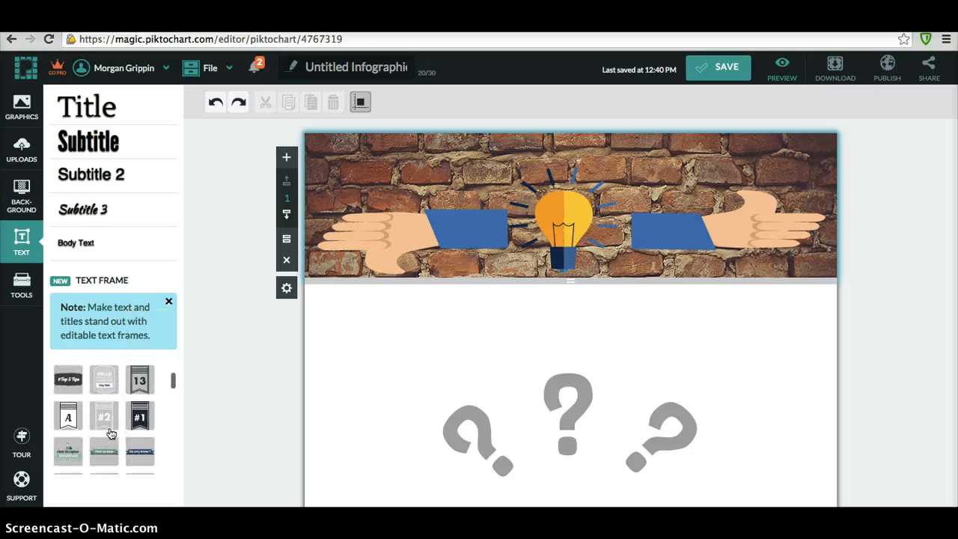
{"action": "scroll", "coordinate": [109, 433], "scroll_direction": "down", "scroll_amount": 2}
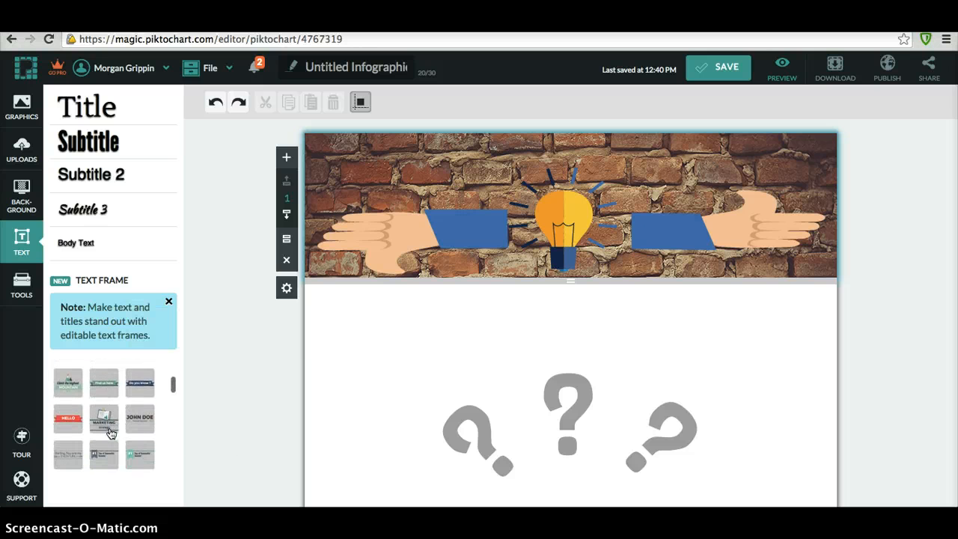
{"action": "left_click_drag", "start_coordinate": [103, 389], "coordinate": [424, 278]}
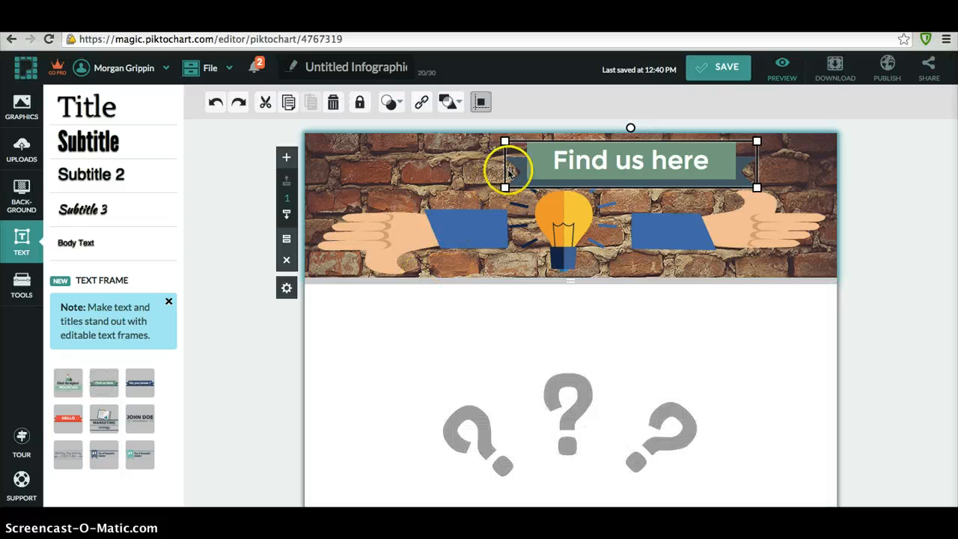
{"action": "left_click_drag", "start_coordinate": [577, 154], "coordinate": [516, 155]}
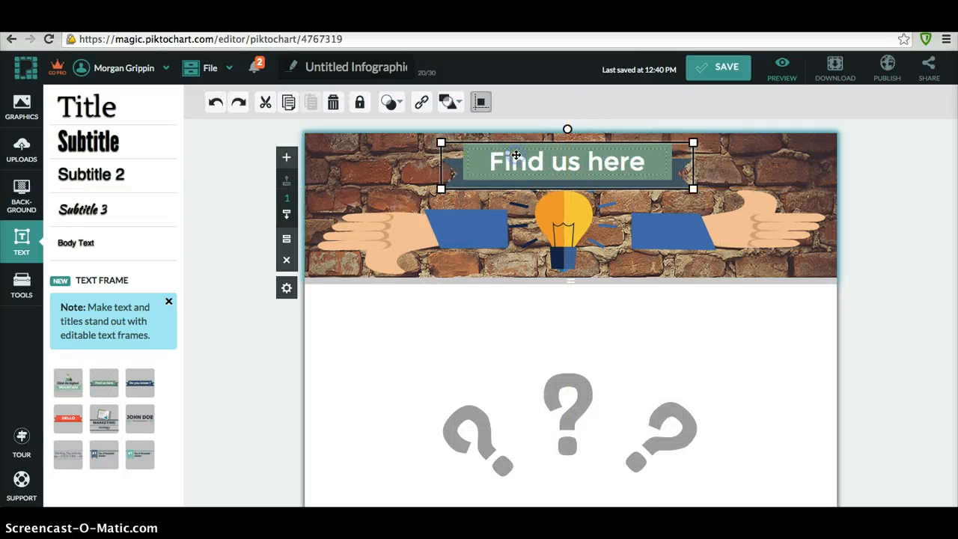
- Replace the banner text with 'Pros and Cons of Facebook', fixing typos along the way
{"action": "double_click", "coordinate": [566, 156]}
{"action": "key", "text": "BackSpace"}
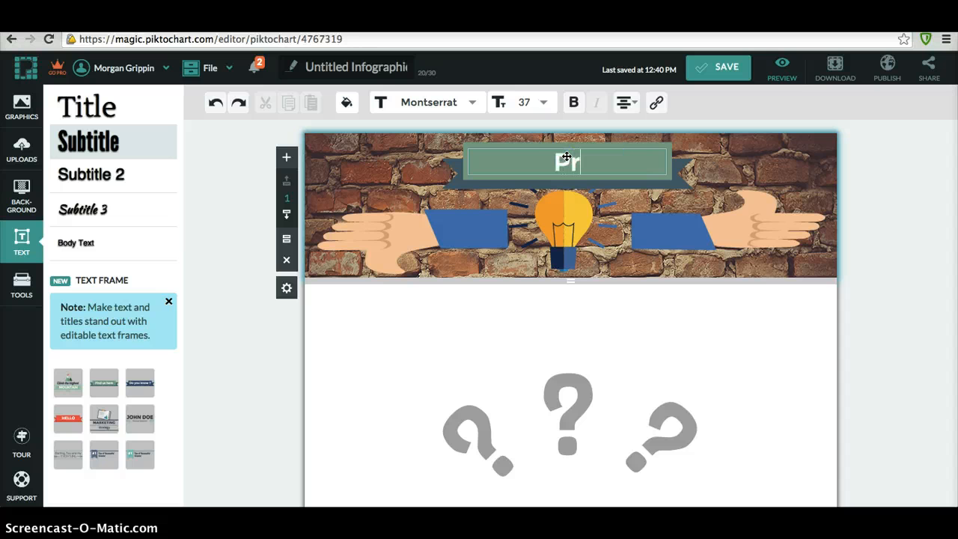
{"action": "type", "text": "Pros and COns of"}
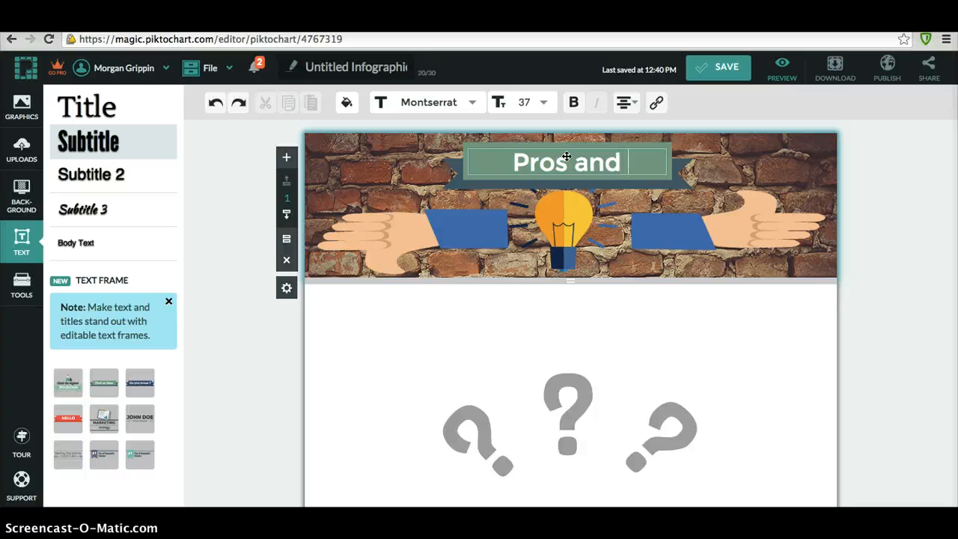
{"action": "key", "text": "BackSpace"}
{"action": "key", "text": "BackSpace"}
{"action": "key", "text": "BackSpace"}
{"action": "key", "text": "BackSpace"}
{"action": "key", "text": "BackSpace"}
{"action": "key", "text": "BackSpace"}
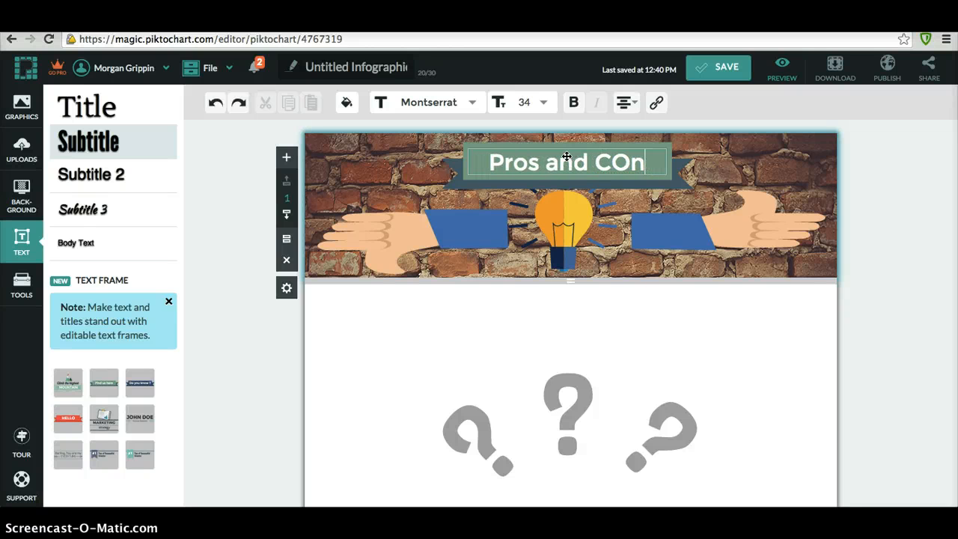
{"action": "type", "text": "ons of "}
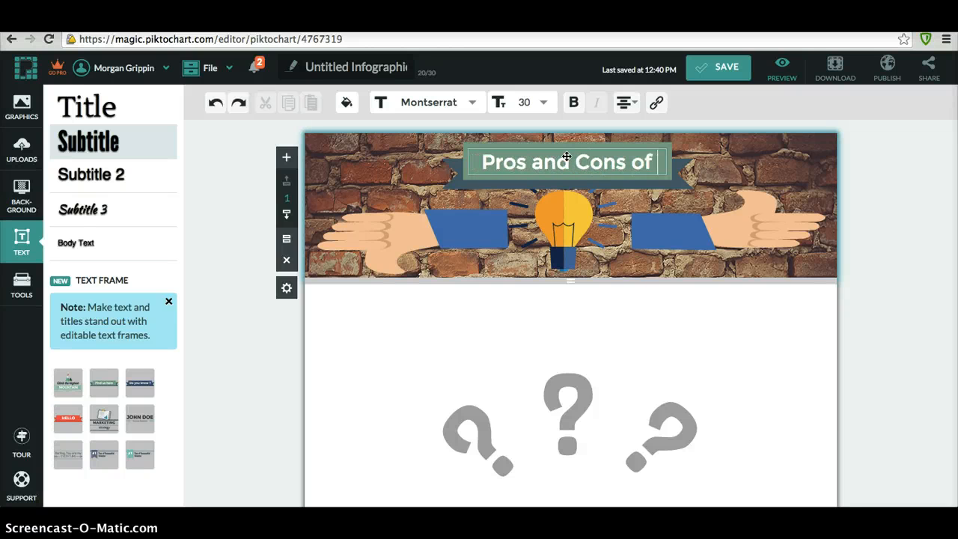
{"action": "type", "text": "Facebbok"}
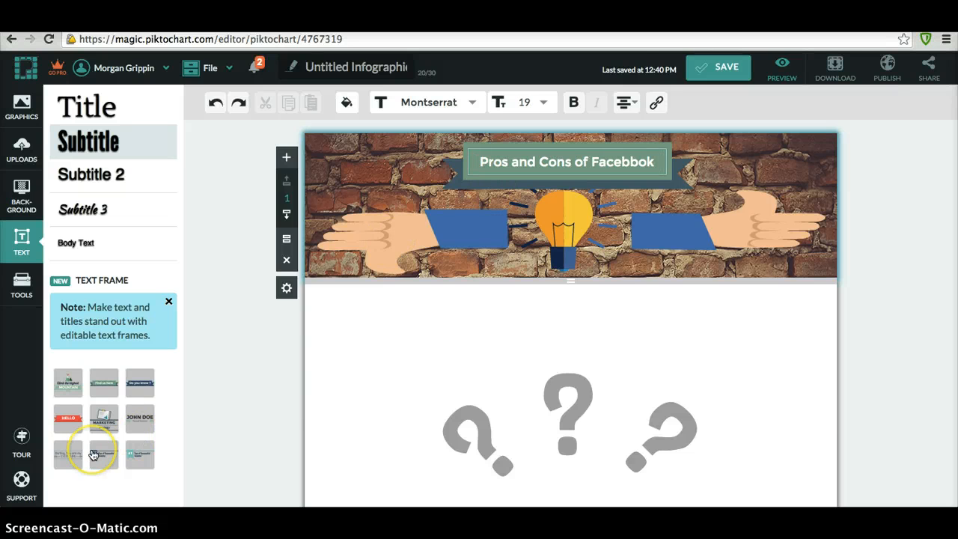
{"action": "key", "text": "BackSpace"}
{"action": "key", "text": "BackSpace"}
{"action": "key", "text": "BackSpace"}
{"action": "mouse_move", "coordinate": [93, 454]}
{"action": "type", "text": "ook"}
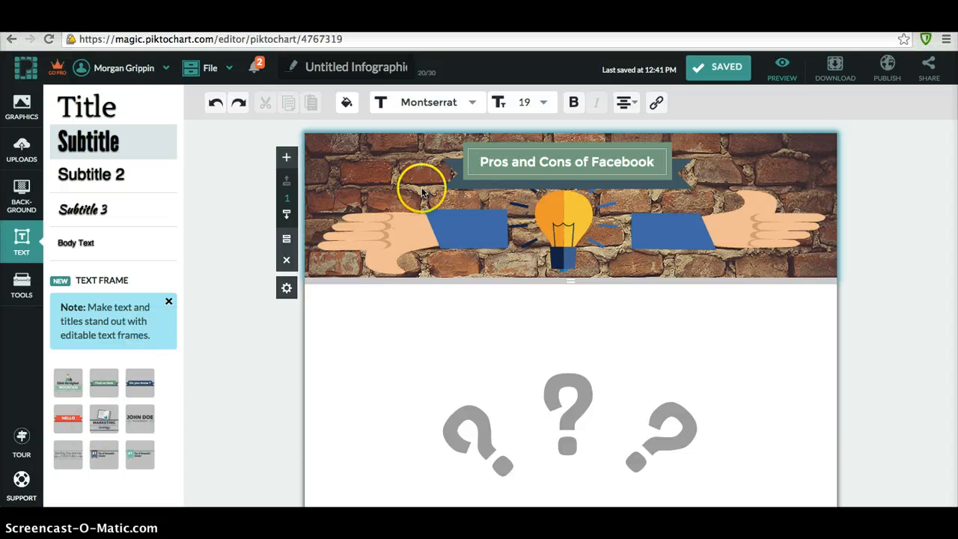
{"action": "left_click", "coordinate": [498, 160]}
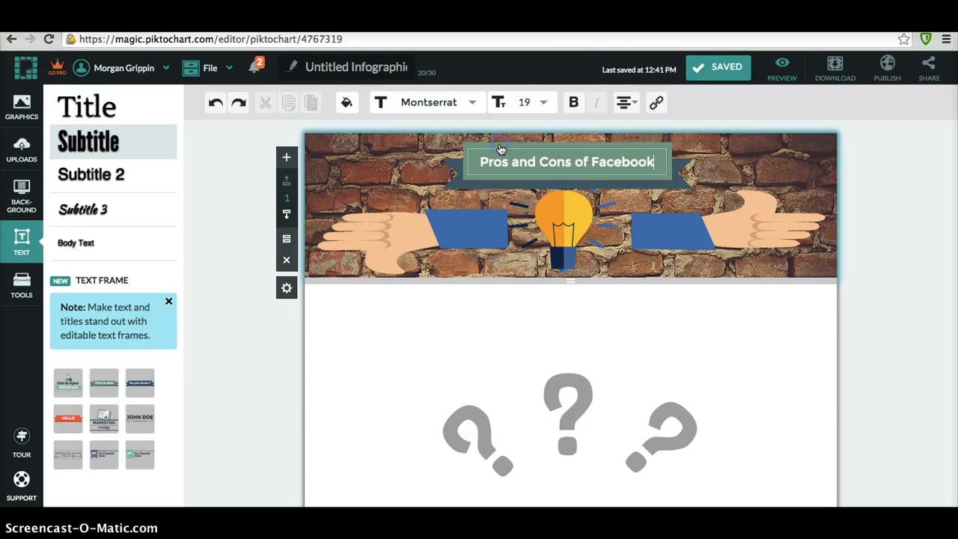
{"action": "left_click", "coordinate": [501, 148]}
- Raise the banner to the header's top edge and lower the lightbulb slightly
{"action": "left_click_drag", "start_coordinate": [519, 144], "coordinate": [521, 134]}
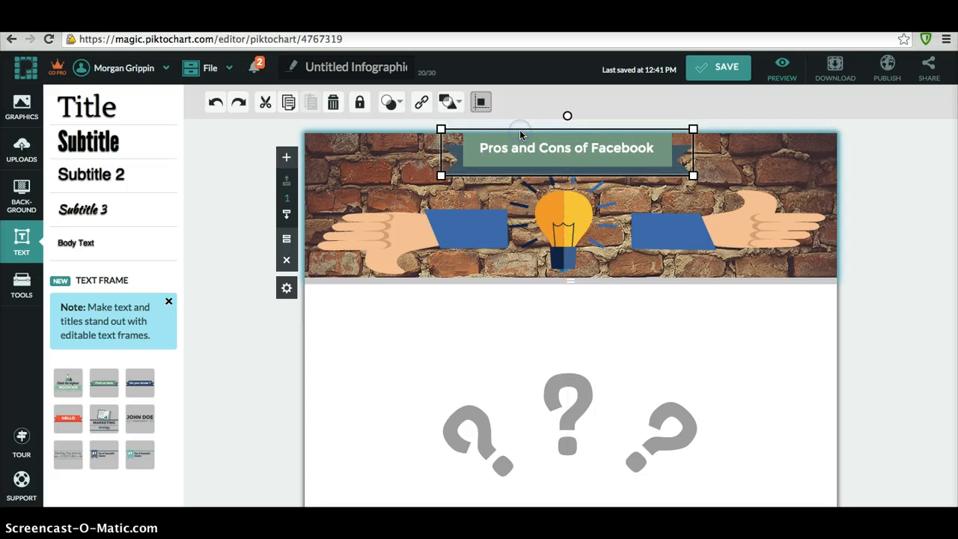
{"action": "left_click", "coordinate": [536, 190]}
{"action": "left_click_drag", "start_coordinate": [556, 209], "coordinate": [559, 217]}
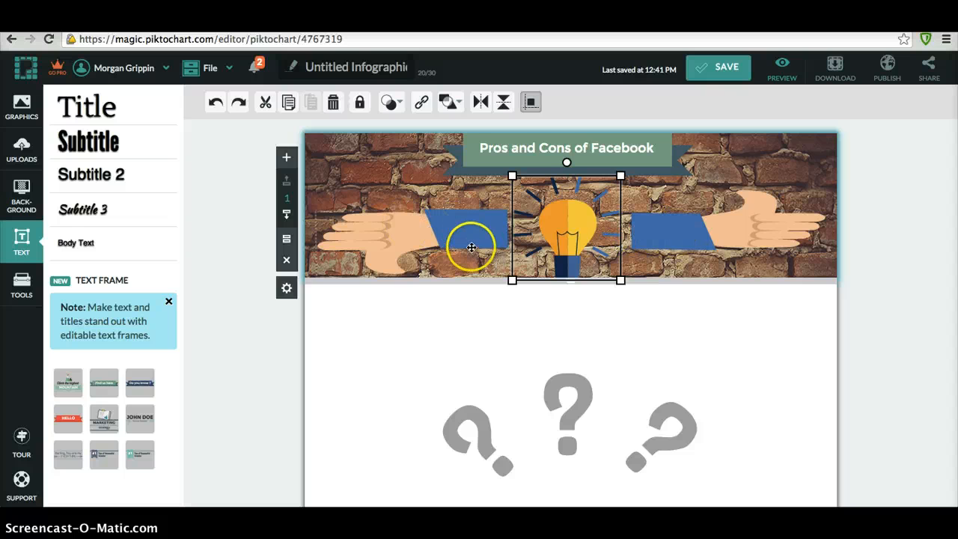
{"action": "left_click", "coordinate": [543, 385]}
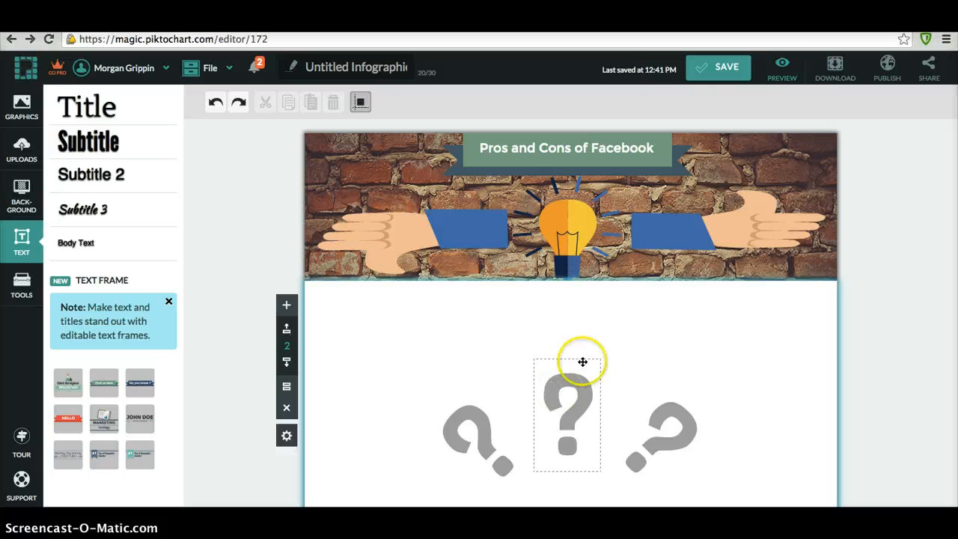
- Delete the middle, right and left grey question marks from the second block
{"action": "double_click", "coordinate": [578, 386]}
{"action": "key", "text": "BackSpace"}
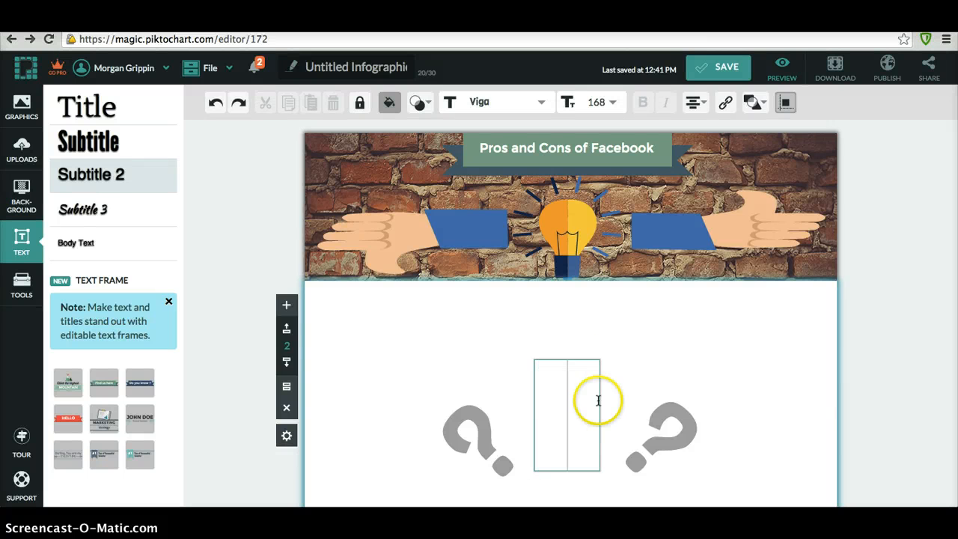
{"action": "left_click", "coordinate": [552, 336]}
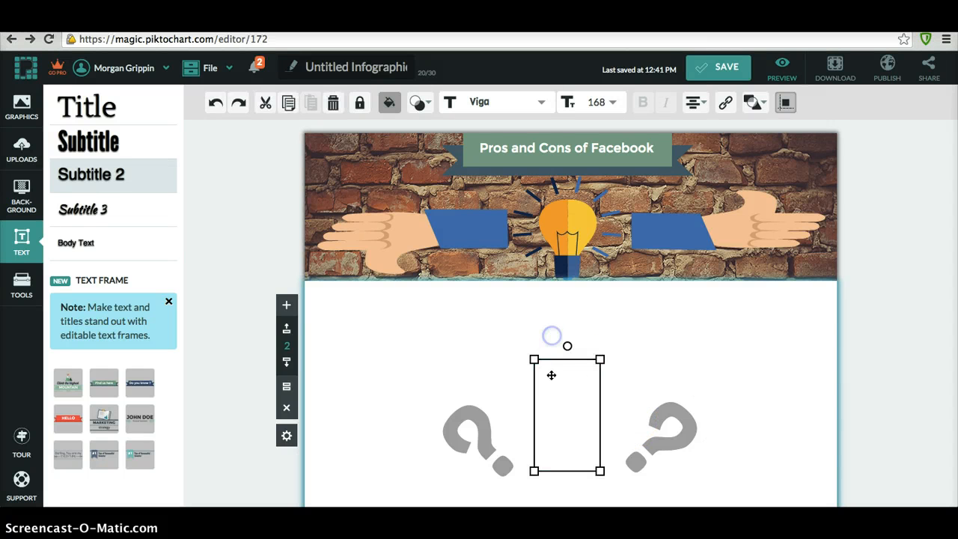
{"action": "key", "text": "Delete"}
{"action": "left_click", "coordinate": [657, 423]}
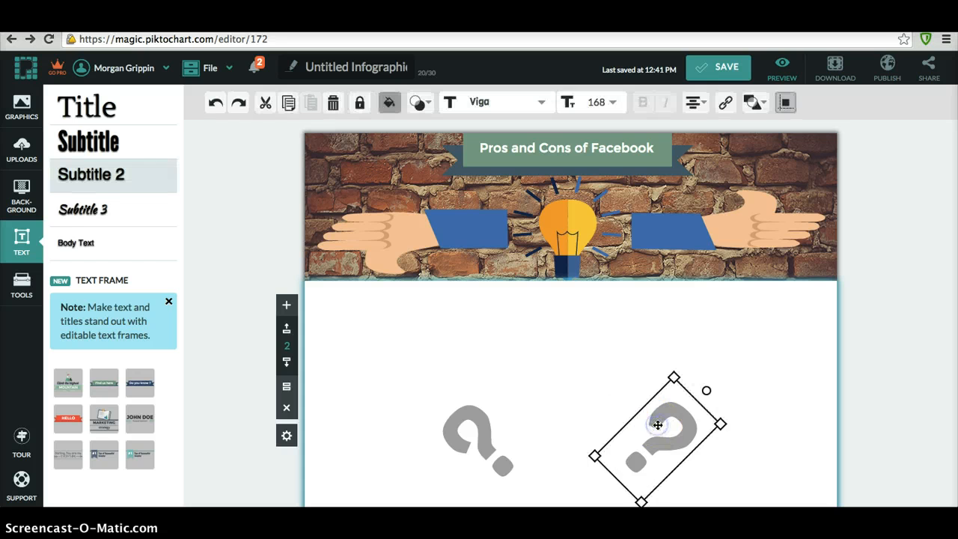
{"action": "key", "text": "Delete"}
{"action": "left_click", "coordinate": [490, 445]}
{"action": "key", "text": "Delete"}
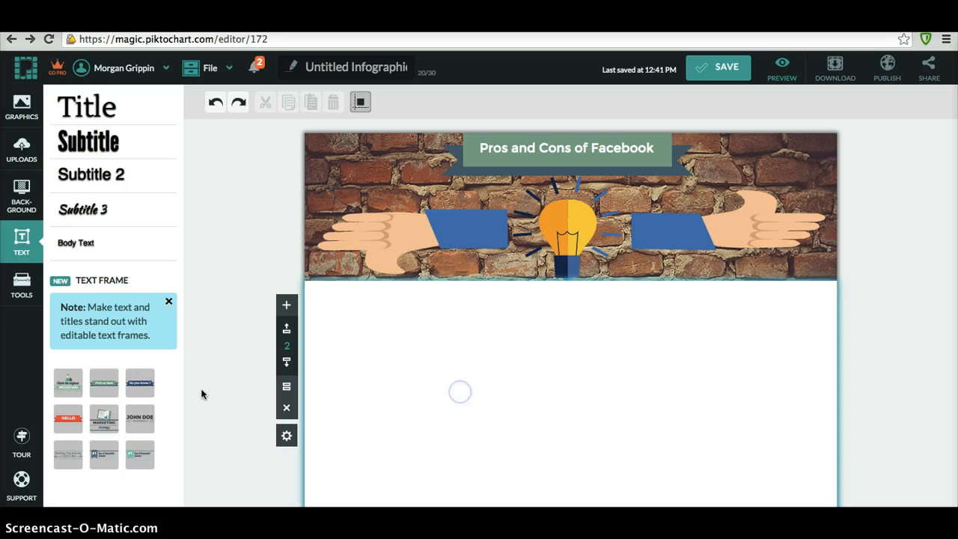
- Try the brick and white textures, then apply the light blue geometric background to block 2
{"action": "left_click", "coordinate": [11, 198]}
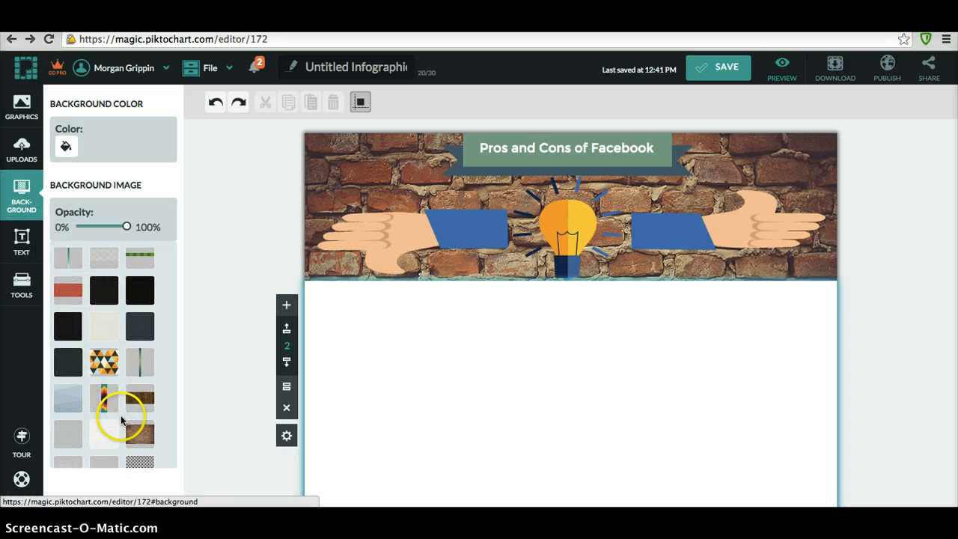
{"action": "left_click", "coordinate": [135, 439]}
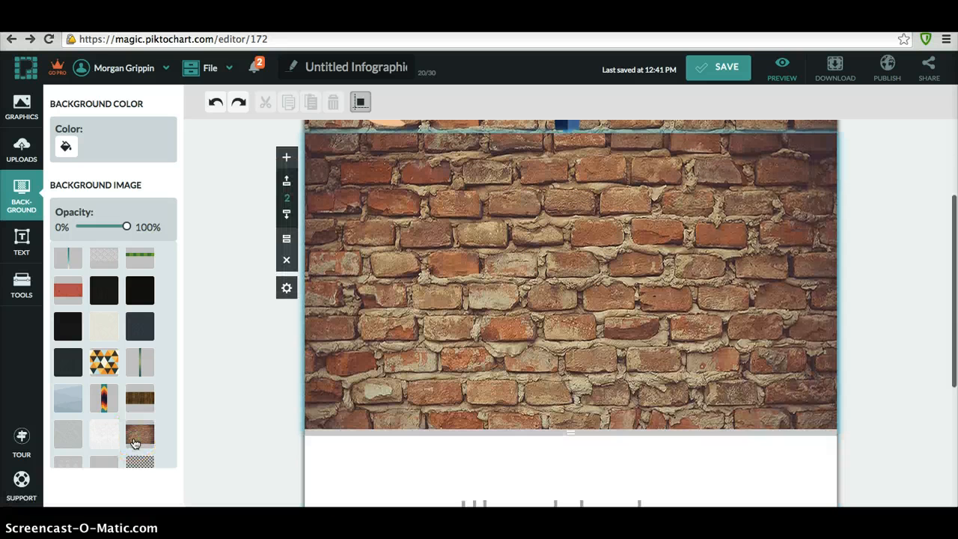
{"action": "left_click", "coordinate": [97, 462]}
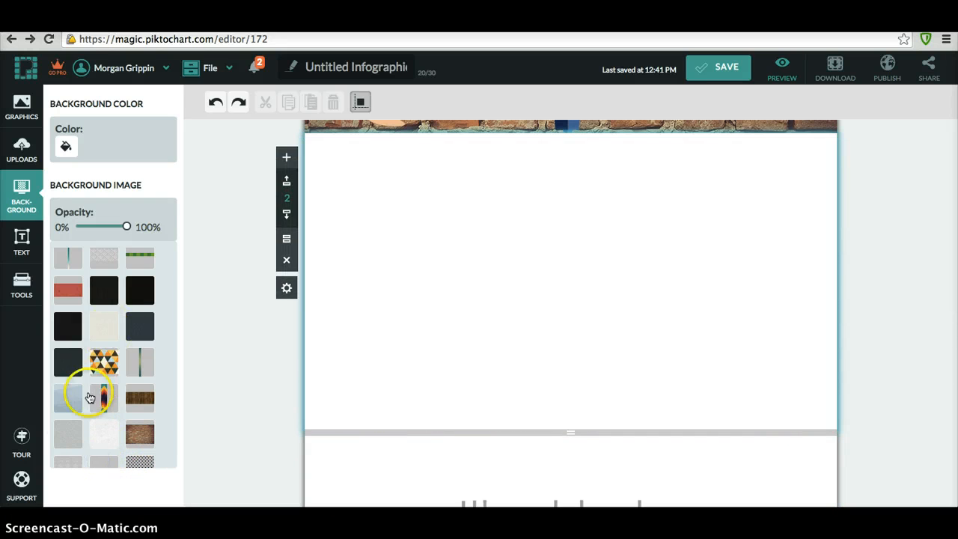
{"action": "left_click", "coordinate": [68, 403]}
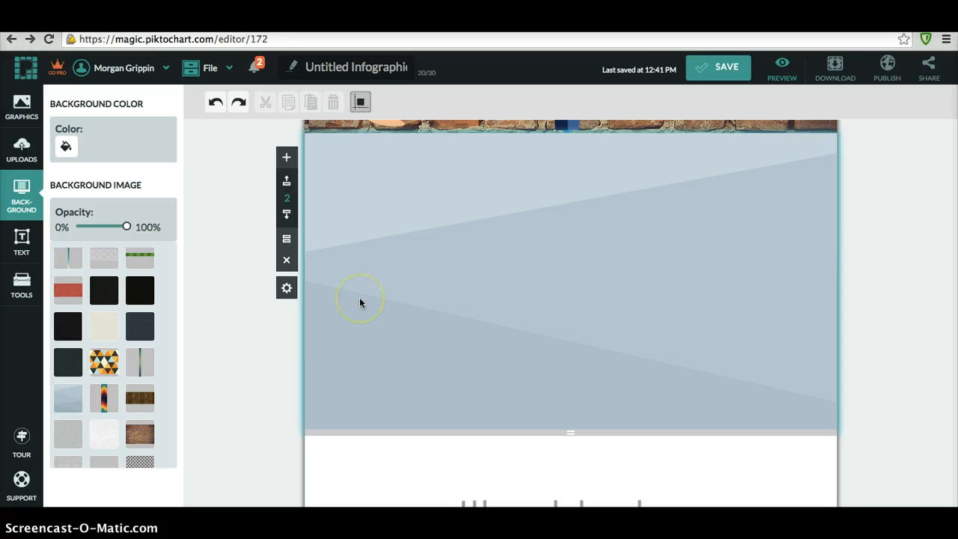
{"action": "scroll", "coordinate": [359, 302], "scroll_direction": "up", "scroll_amount": 4}
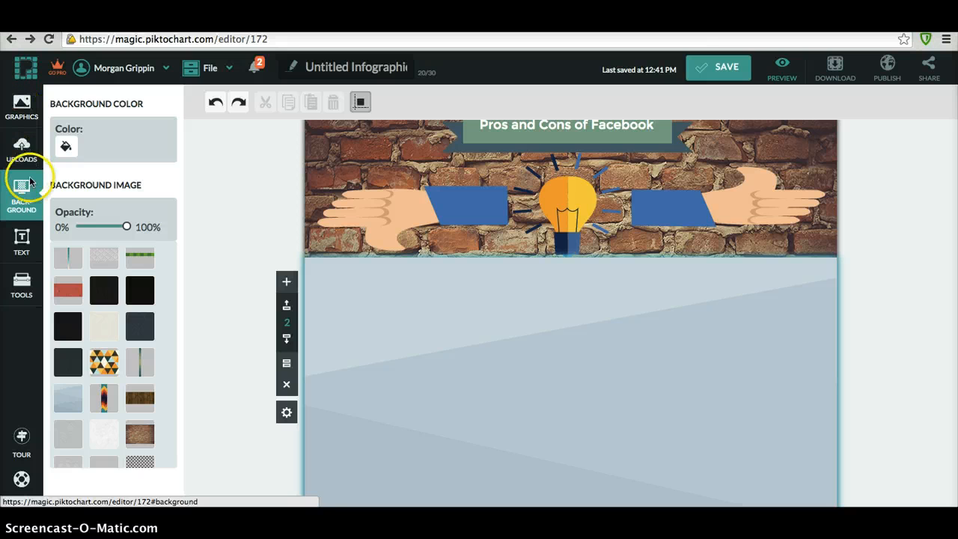
- Insert two green ribbon banner text frames at the upper left and upper right of block 2
{"action": "left_click", "coordinate": [21, 237]}
{"action": "scroll", "coordinate": [124, 449], "scroll_direction": "down", "scroll_amount": 5}
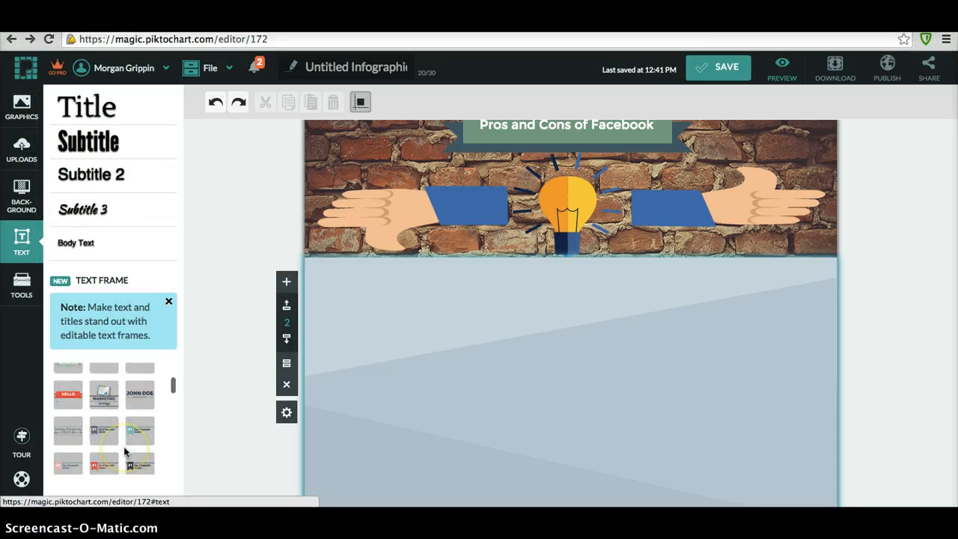
{"action": "scroll", "coordinate": [124, 446], "scroll_direction": "down", "scroll_amount": 5}
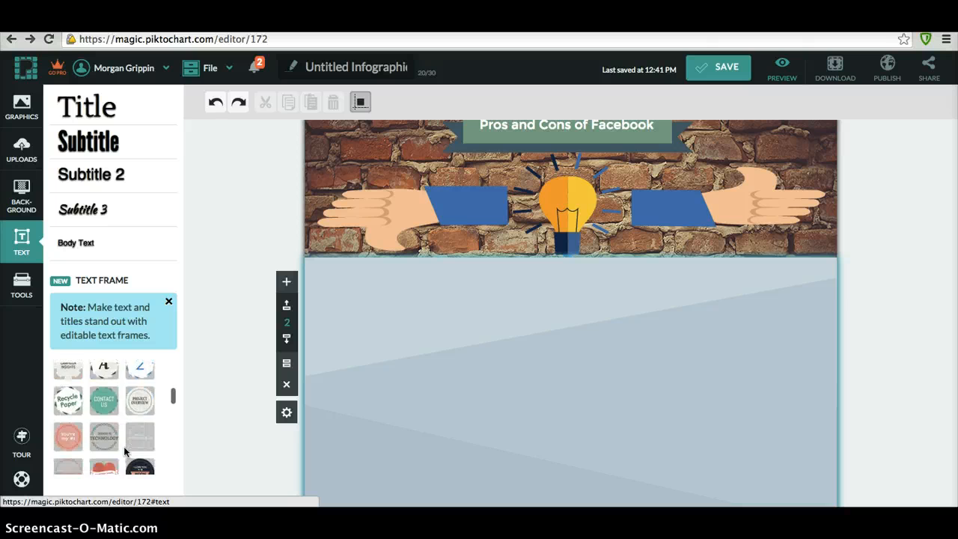
{"action": "scroll", "coordinate": [123, 446], "scroll_direction": "down", "scroll_amount": 10}
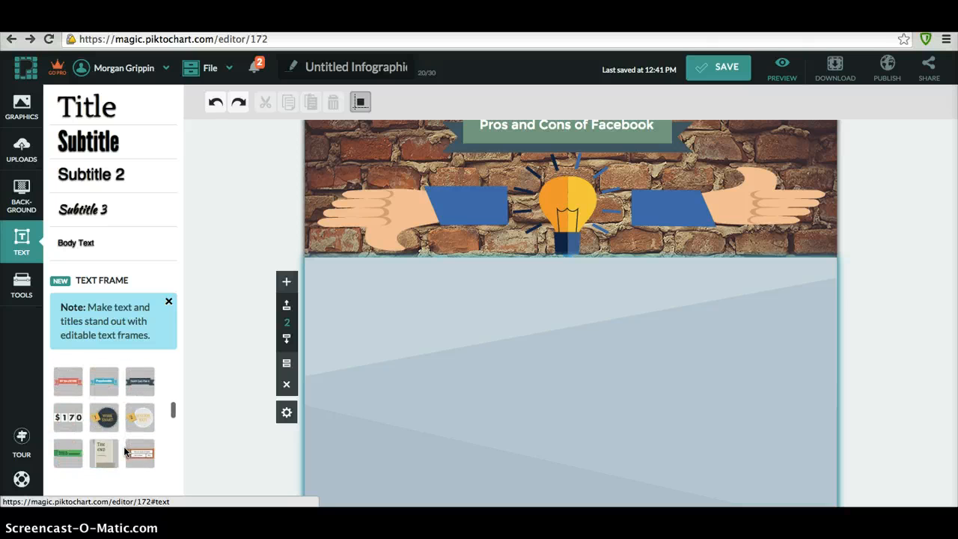
{"action": "left_click", "coordinate": [63, 382]}
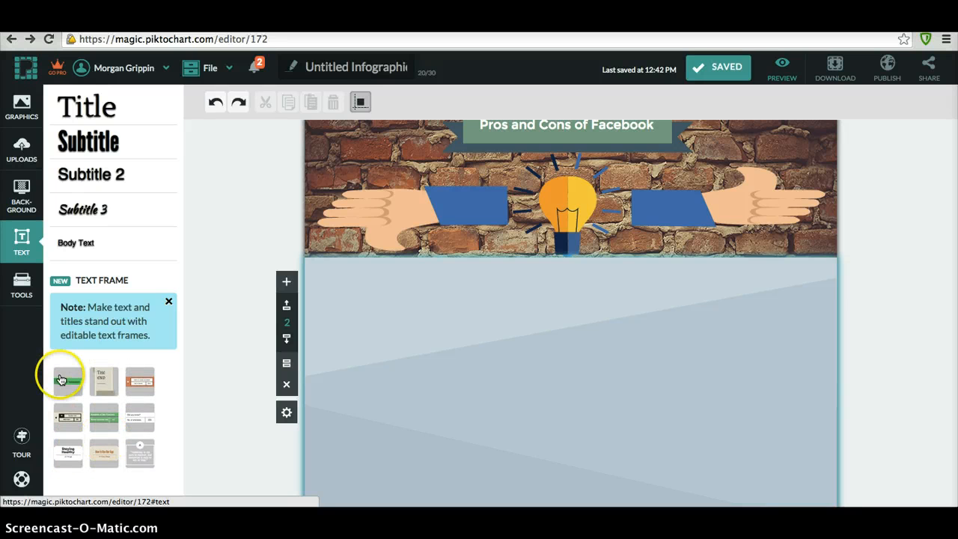
{"action": "left_click", "coordinate": [63, 383]}
{"action": "left_click_drag", "start_coordinate": [534, 238], "coordinate": [340, 173]}
{"action": "left_click_drag", "start_coordinate": [660, 242], "coordinate": [751, 176]}
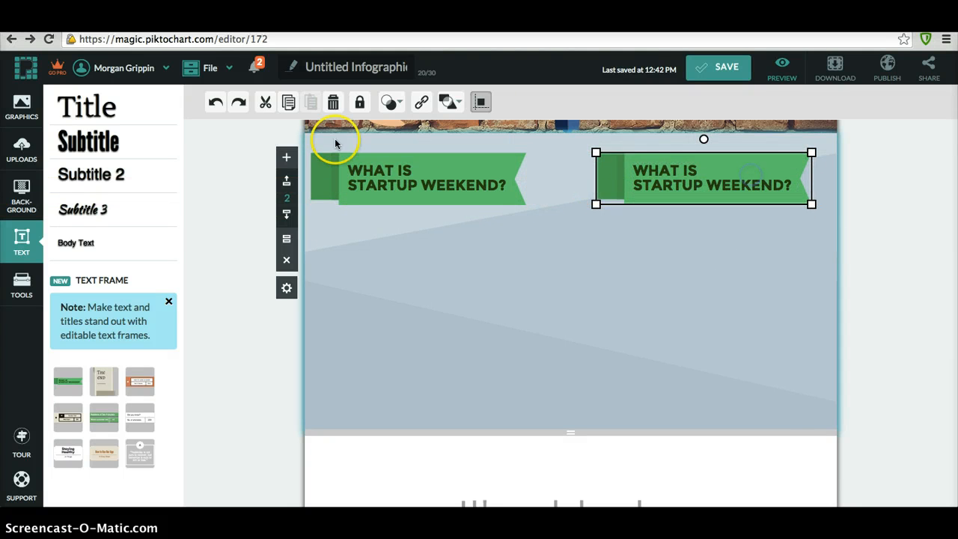
- Retitle the left banner 'Pros' and the right banner 'Cons'
{"action": "left_click", "coordinate": [385, 196]}
{"action": "left_click", "coordinate": [384, 192]}
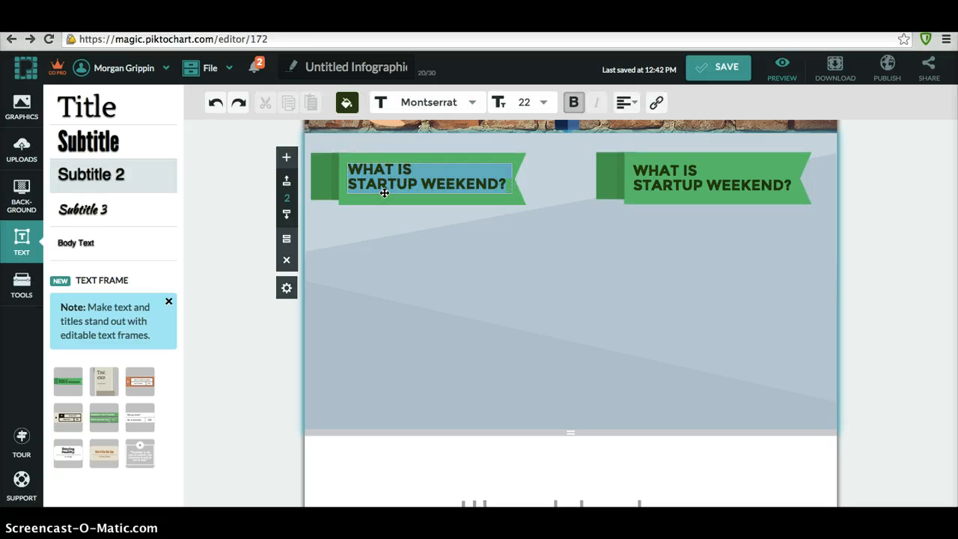
{"action": "type", "text": "Pros"}
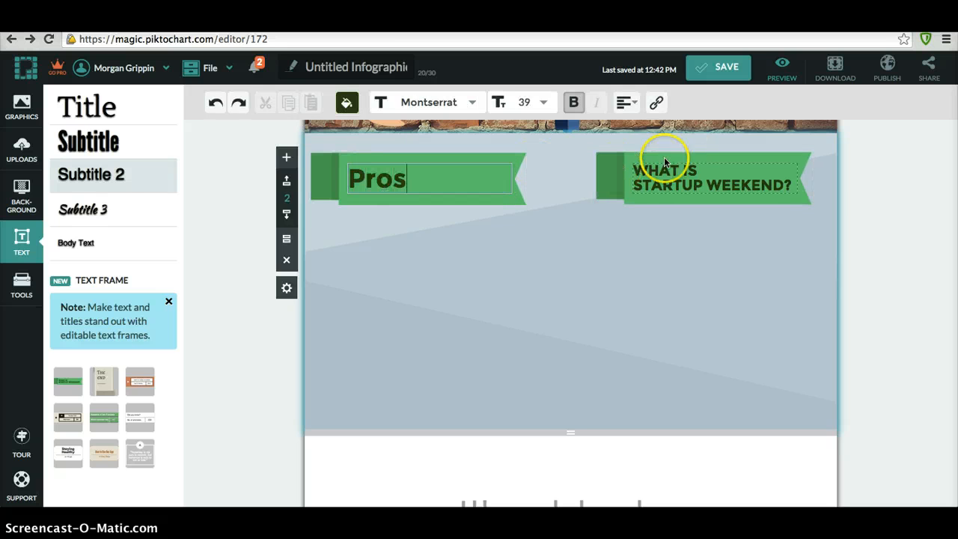
{"action": "left_click", "coordinate": [664, 161]}
{"action": "left_click", "coordinate": [686, 169]}
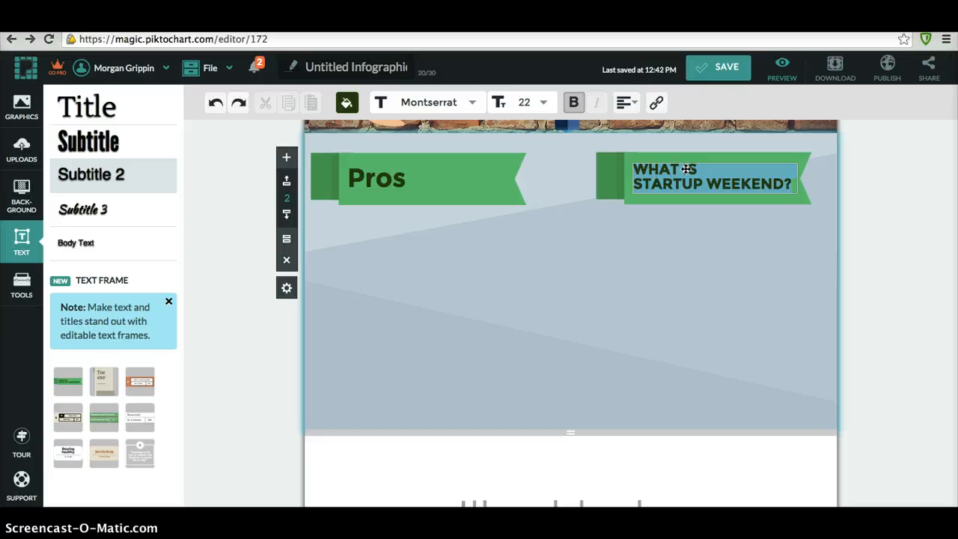
{"action": "type", "text": "Cons"}
{"action": "left_click", "coordinate": [635, 236]}
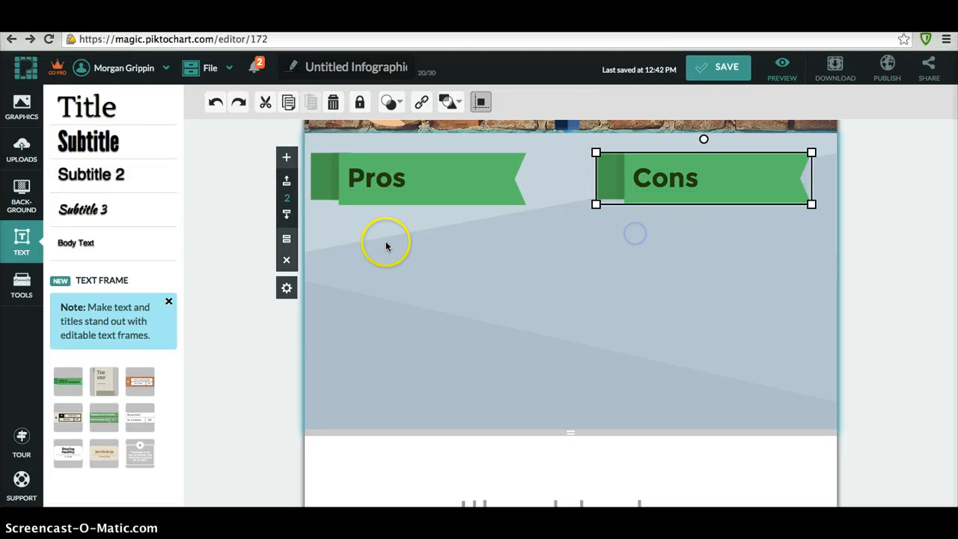
- Place a body text box under the Pros banner and fill it with three lines of placeholder text
{"action": "left_click", "coordinate": [393, 249]}
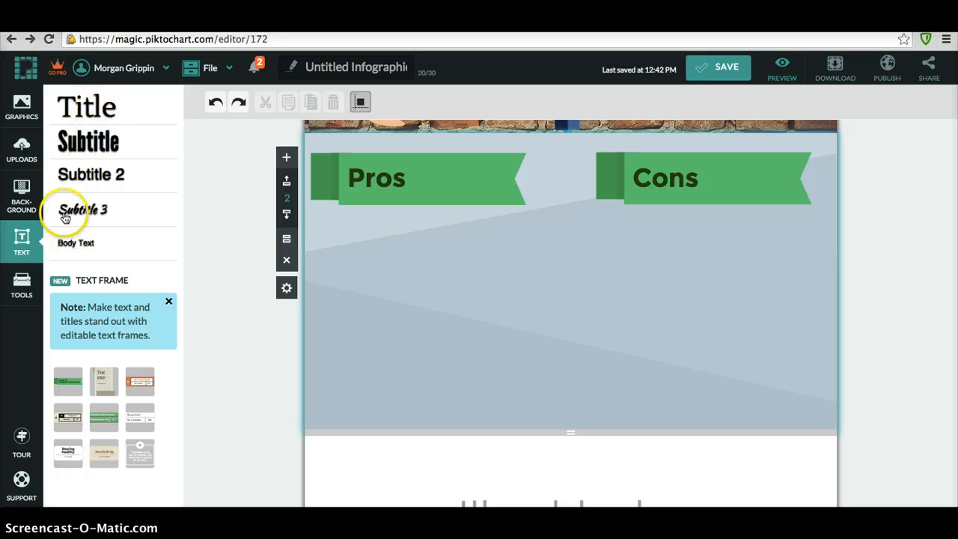
{"action": "left_click", "coordinate": [73, 246]}
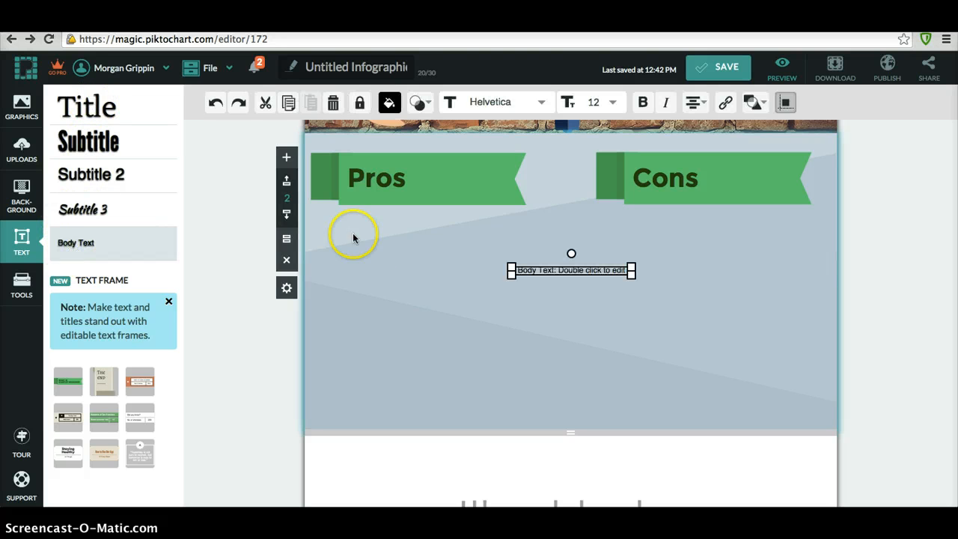
{"action": "left_click_drag", "start_coordinate": [554, 271], "coordinate": [392, 228]}
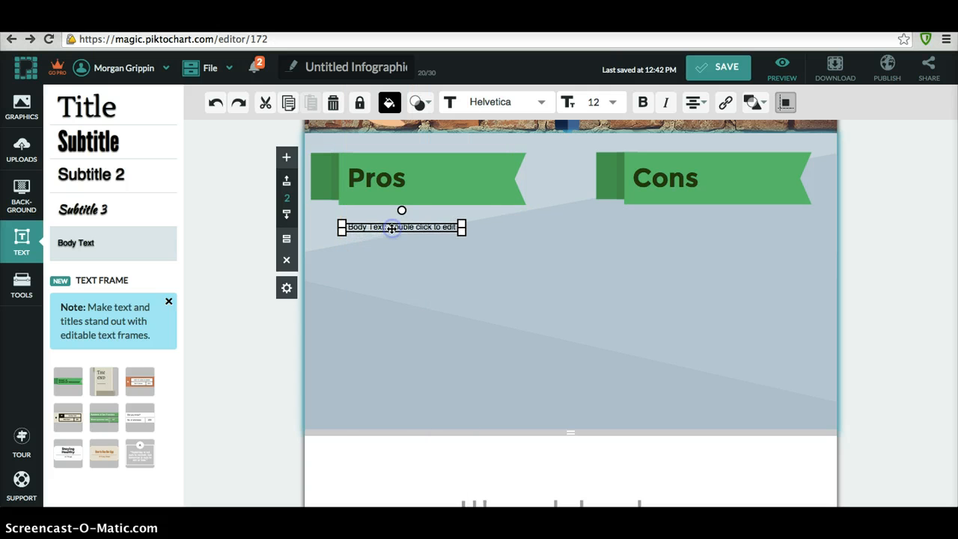
{"action": "double_click", "coordinate": [390, 228]}
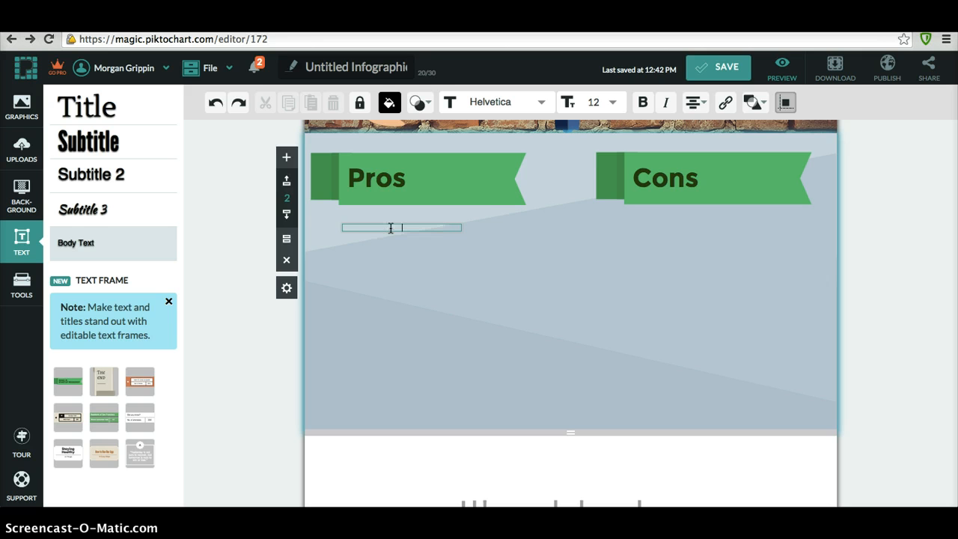
{"action": "type", "text": "dnkew"}
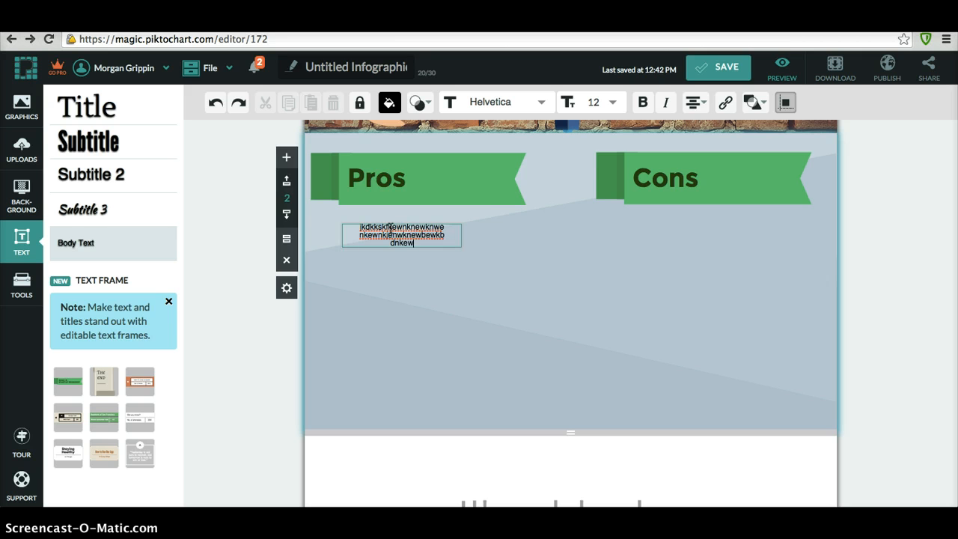
{"action": "type", "text": "dnekwnj"}
{"action": "key", "text": "Return"}
{"action": "type", "text": "dekndewnkenkw"}
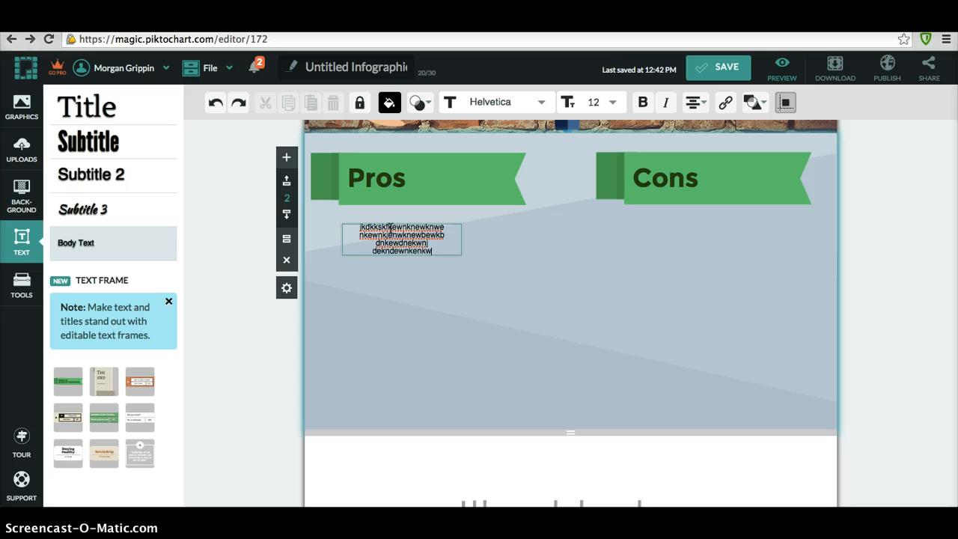
{"action": "key", "text": "Return"}
{"action": "type", "text": "ndnkwenk"}
{"action": "left_click", "coordinate": [544, 256]}
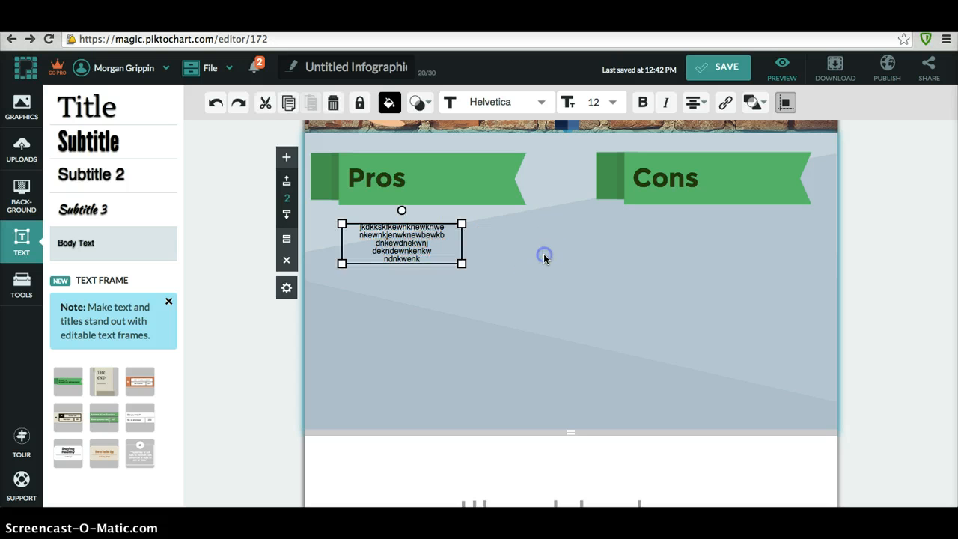
- Position a new body text box under the Cons banner and delete the leftover middle box
{"action": "left_click", "coordinate": [124, 248]}
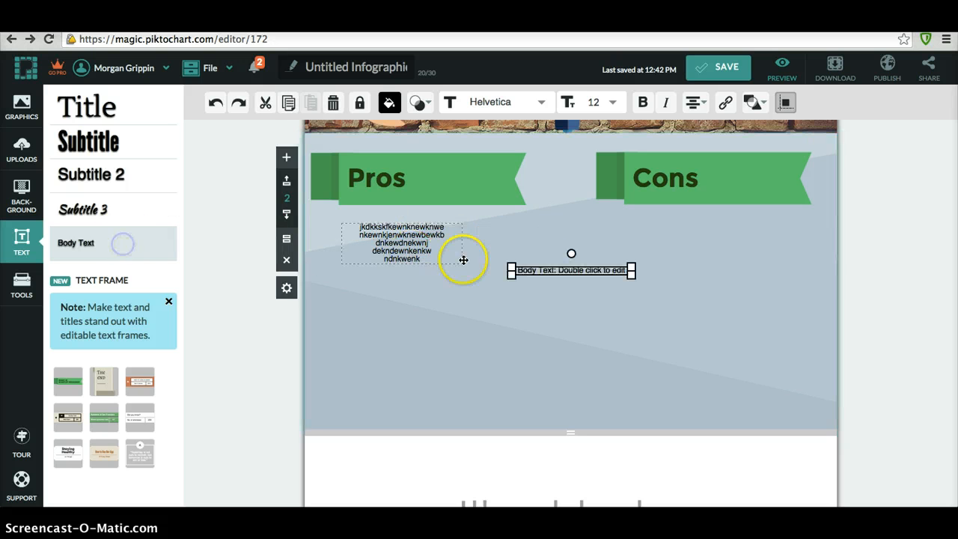
{"action": "left_click", "coordinate": [560, 280]}
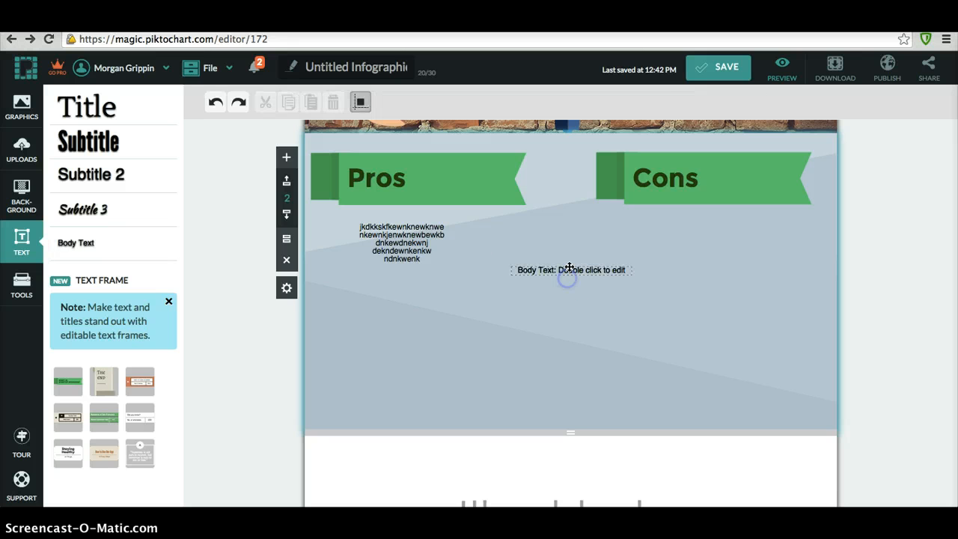
{"action": "left_click_drag", "start_coordinate": [569, 273], "coordinate": [690, 231]}
{"action": "left_click", "coordinate": [587, 280]}
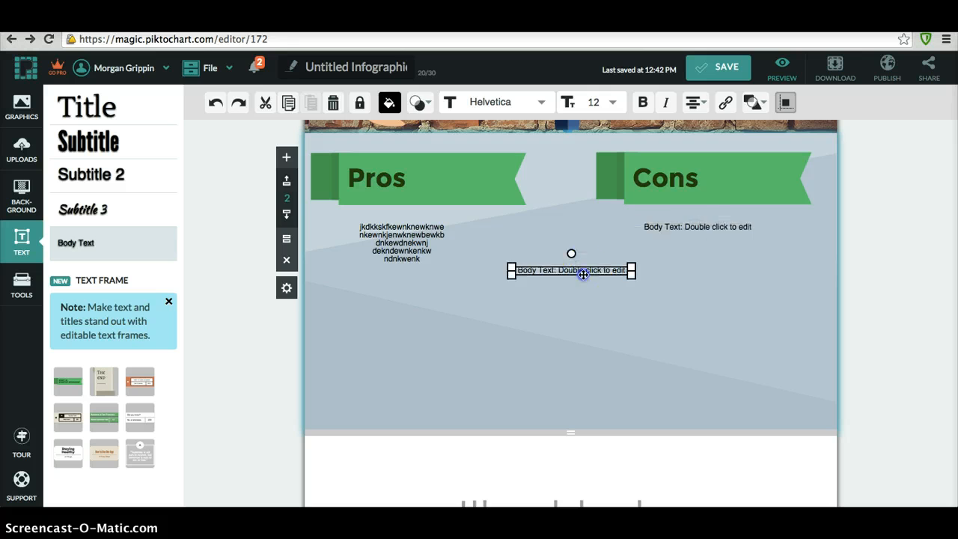
{"action": "key", "text": "Delete"}
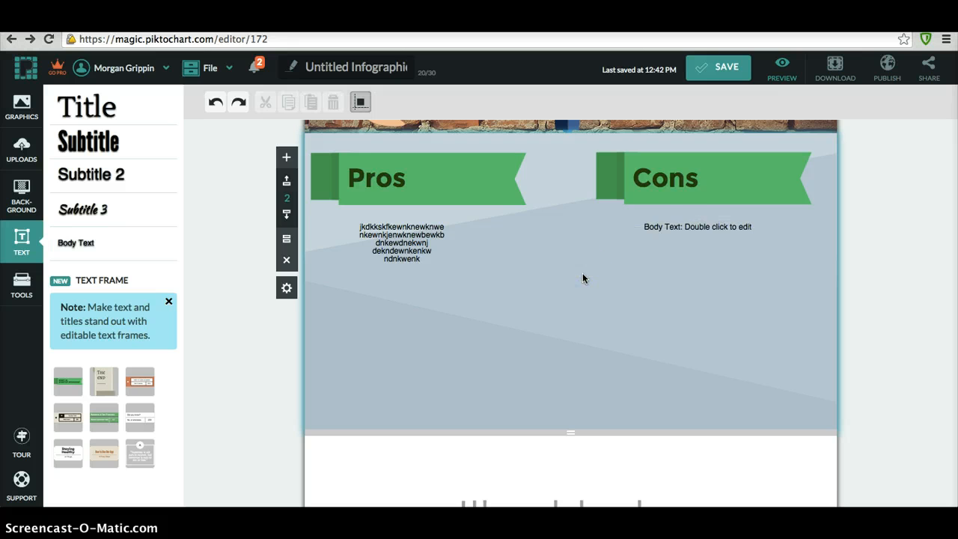
- Fill the Cons body text box with three lines of placeholder text
{"action": "double_click", "coordinate": [683, 226]}
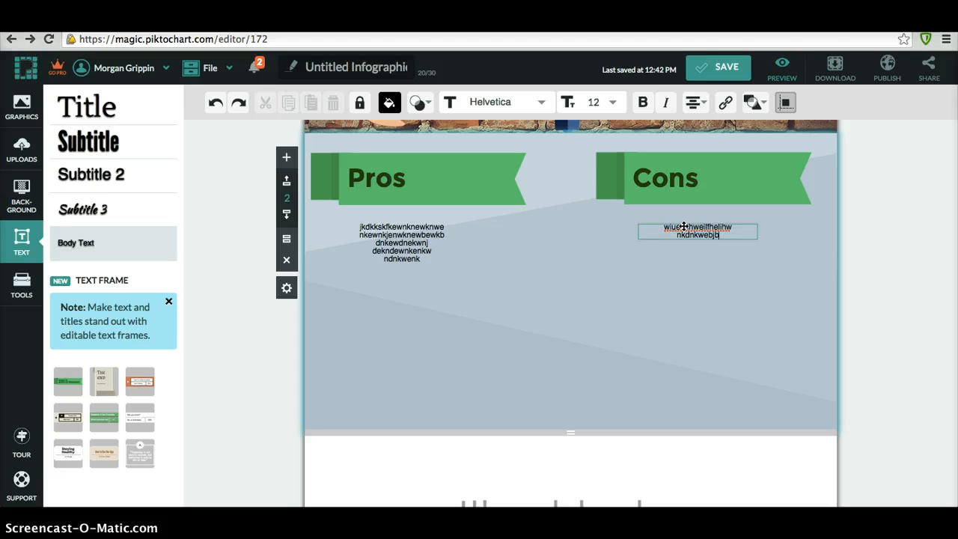
{"action": "type", "text": "dnkwenfkebjfbwj"}
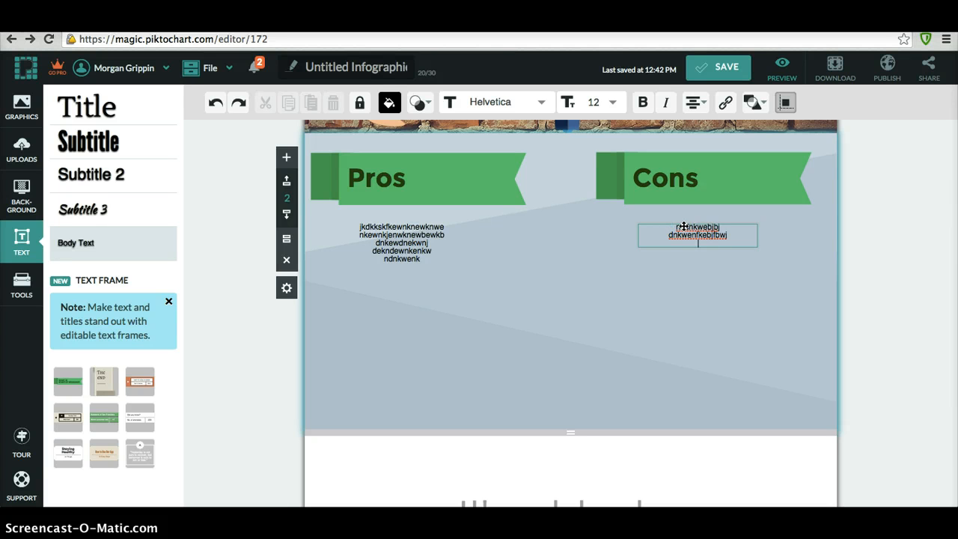
{"action": "key", "text": "Return"}
{"action": "type", "text": "wejdbwjebdjwebj"}
{"action": "key", "text": "Return"}
{"action": "type", "text": "m"}
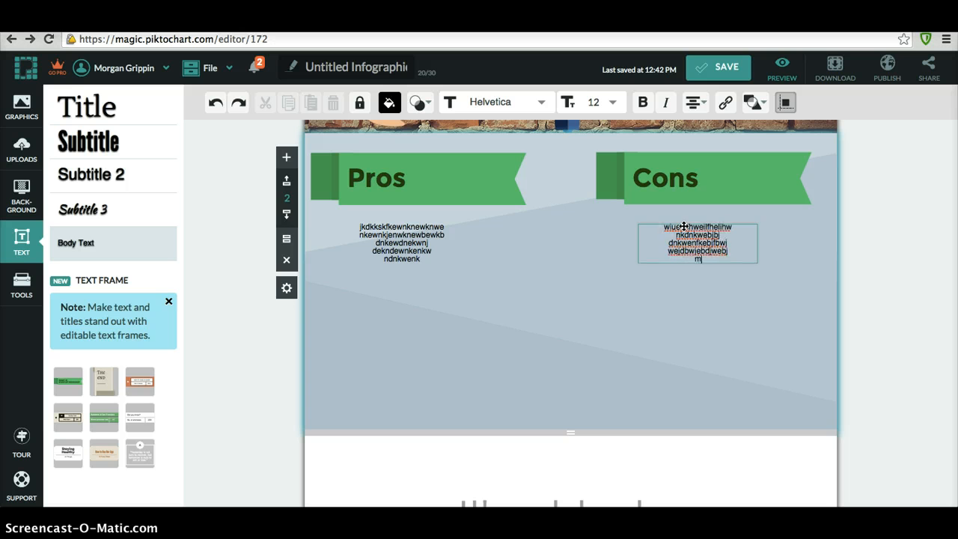
{"action": "type", "text": "dkwenk"}
{"action": "key", "text": "Return"}
- Drag the Cons banner down into the left column beneath the Pros body text
{"action": "scroll", "coordinate": [545, 262], "scroll_direction": "down", "scroll_amount": 1}
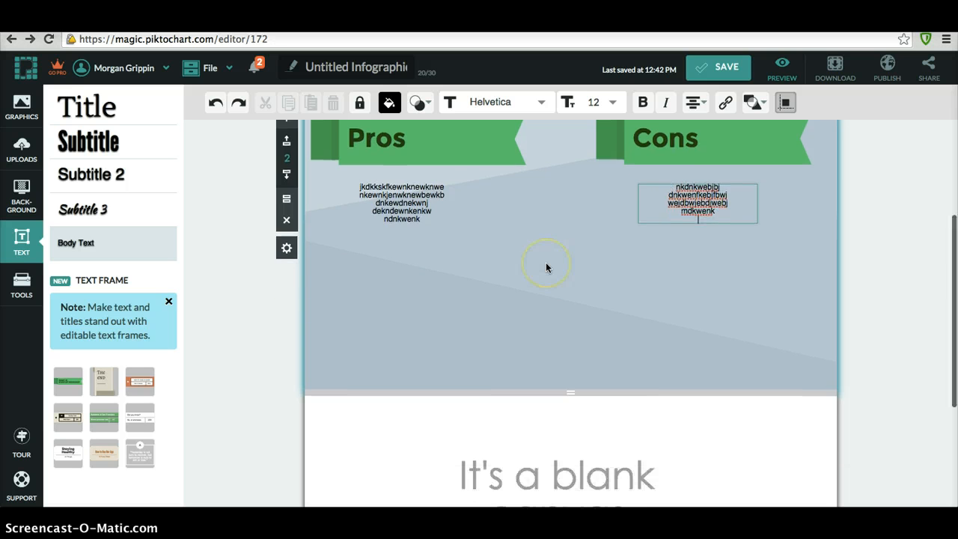
{"action": "scroll", "coordinate": [545, 262], "scroll_direction": "up", "scroll_amount": 5}
{"action": "left_click", "coordinate": [633, 303]}
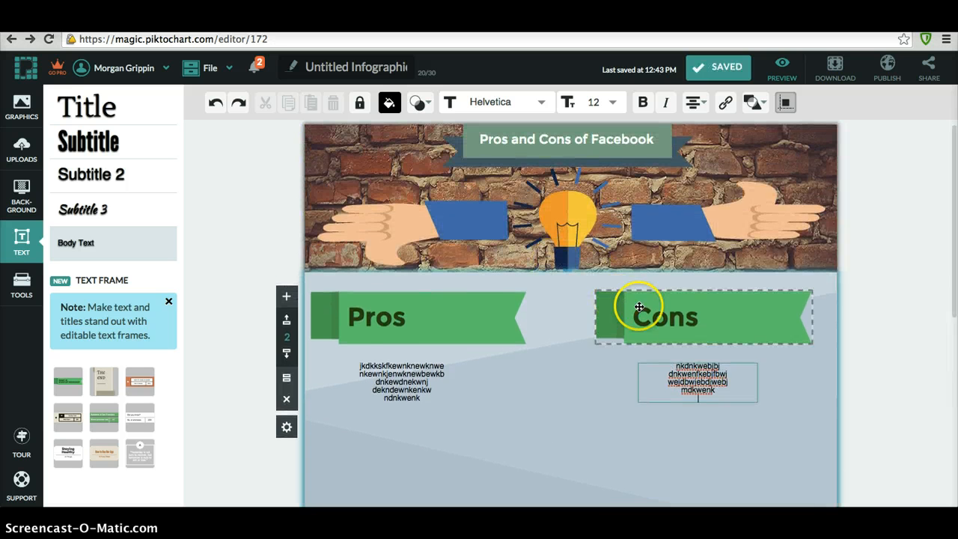
{"action": "left_click_drag", "start_coordinate": [687, 331], "coordinate": [495, 432]}
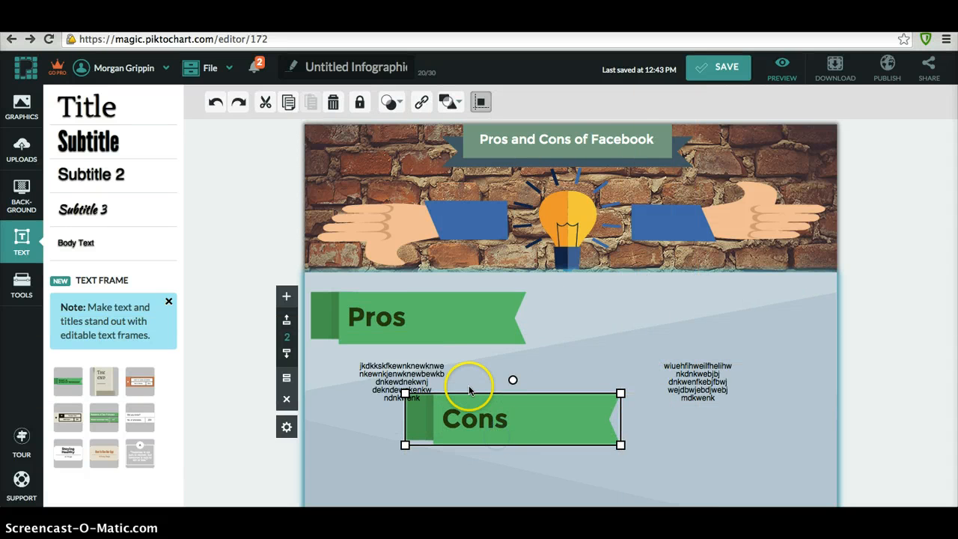